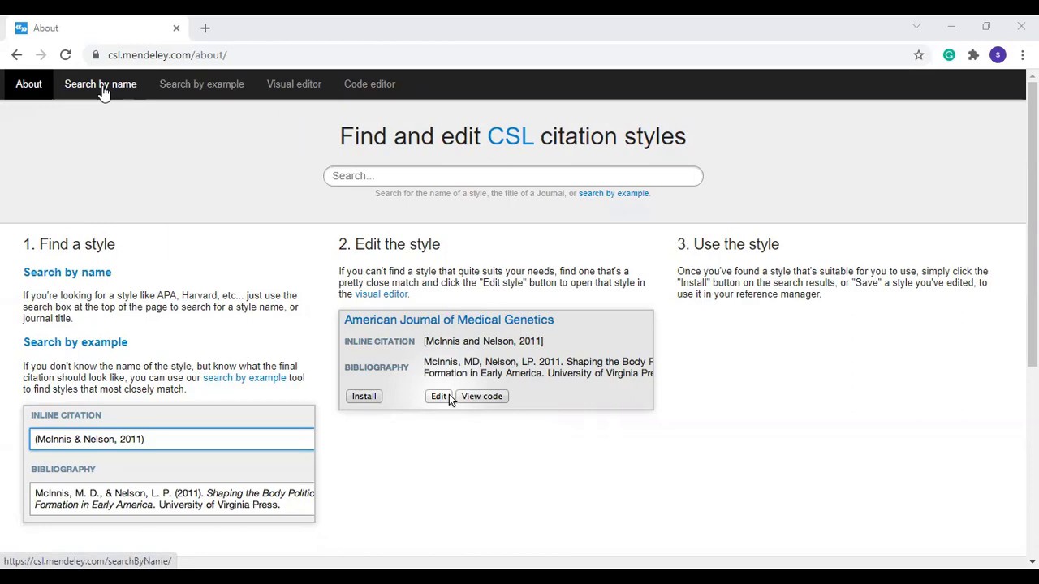
Step: Search the citation styles by name for BMJ and look through the matching styles
{"action": "left_click", "coordinate": [103, 89]}
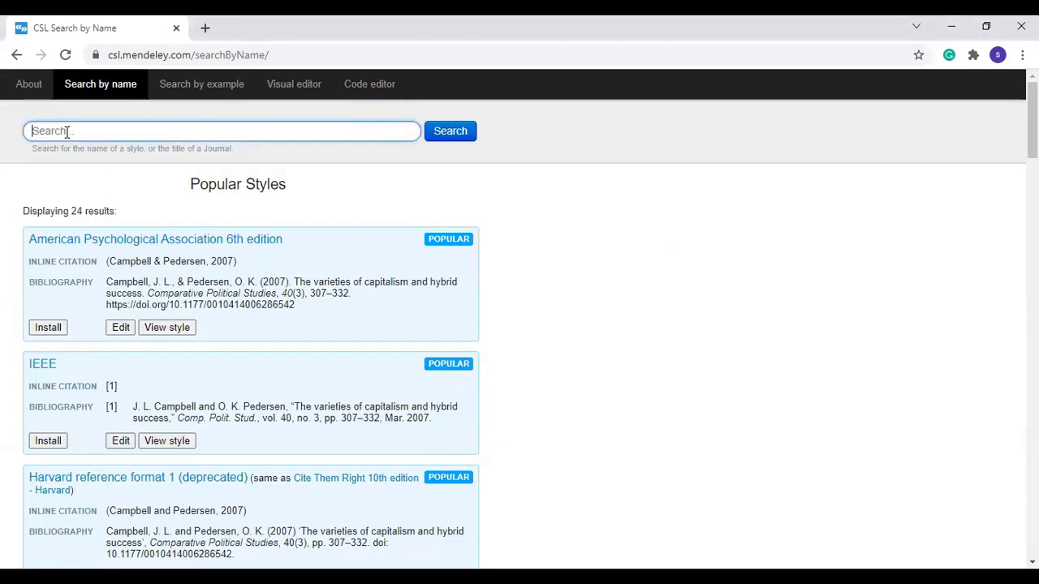
{"action": "type", "text": "BMJ"}
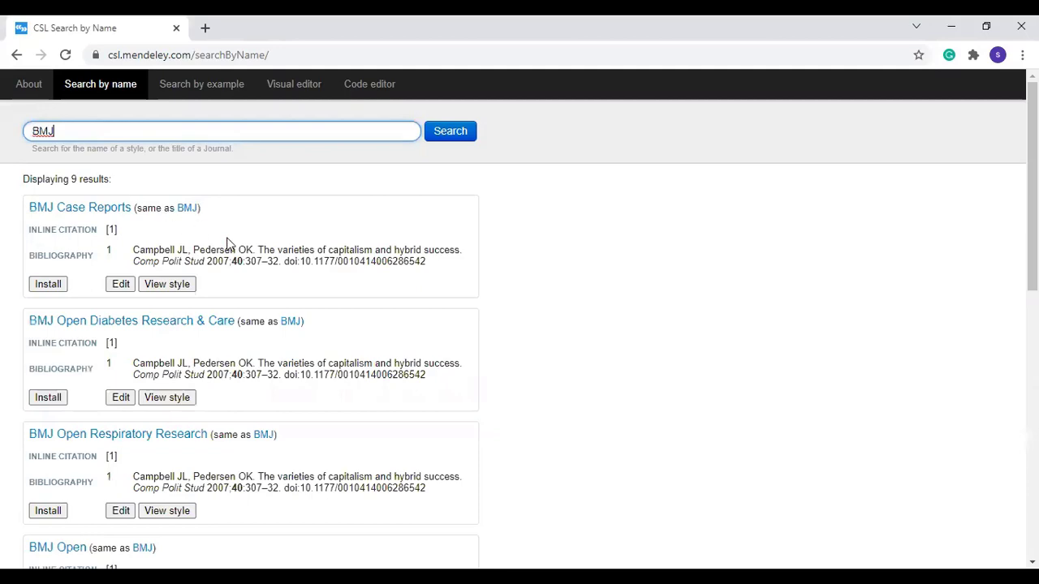
{"action": "scroll", "coordinate": [336, 390], "scroll_direction": "down", "scroll_amount": 3}
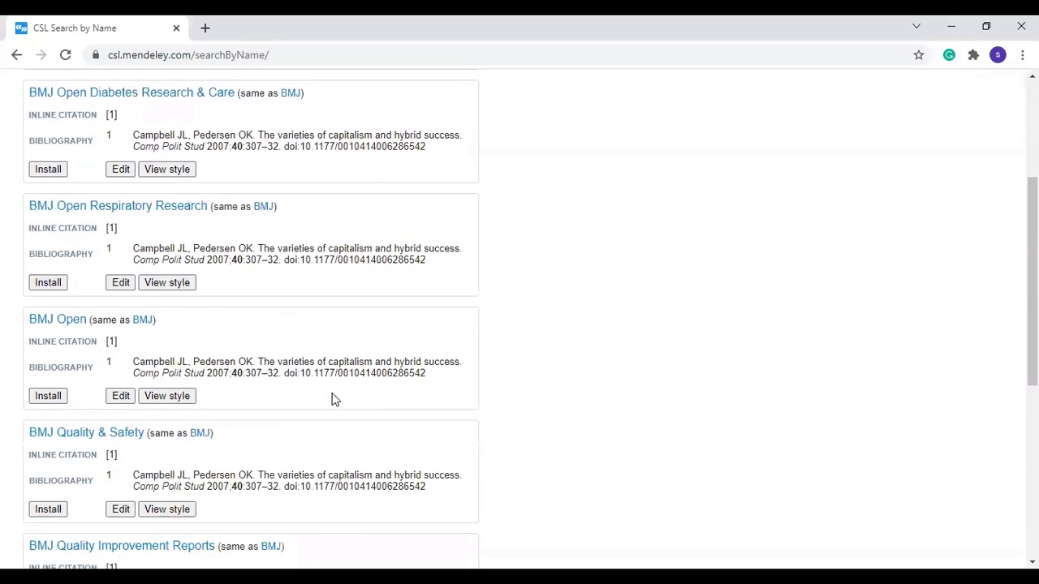
{"action": "scroll", "coordinate": [331, 401], "scroll_direction": "up", "scroll_amount": 3}
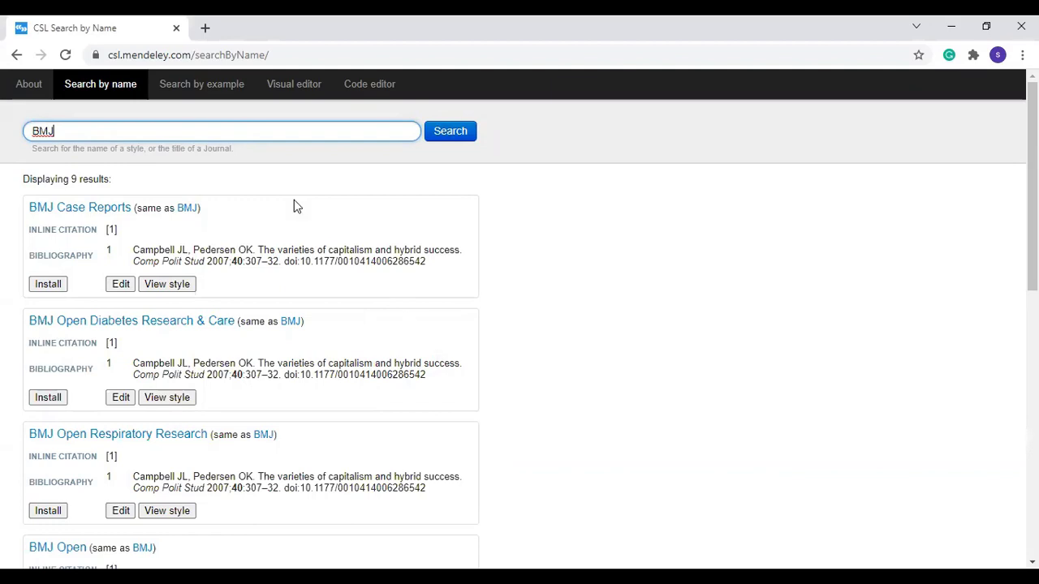
Step: Search for styles by example using in-text citation [1] and the 2016 Contemp Clin Dent hypodontia study as bibliographic entry, and browse the matches
{"action": "left_click", "coordinate": [203, 91]}
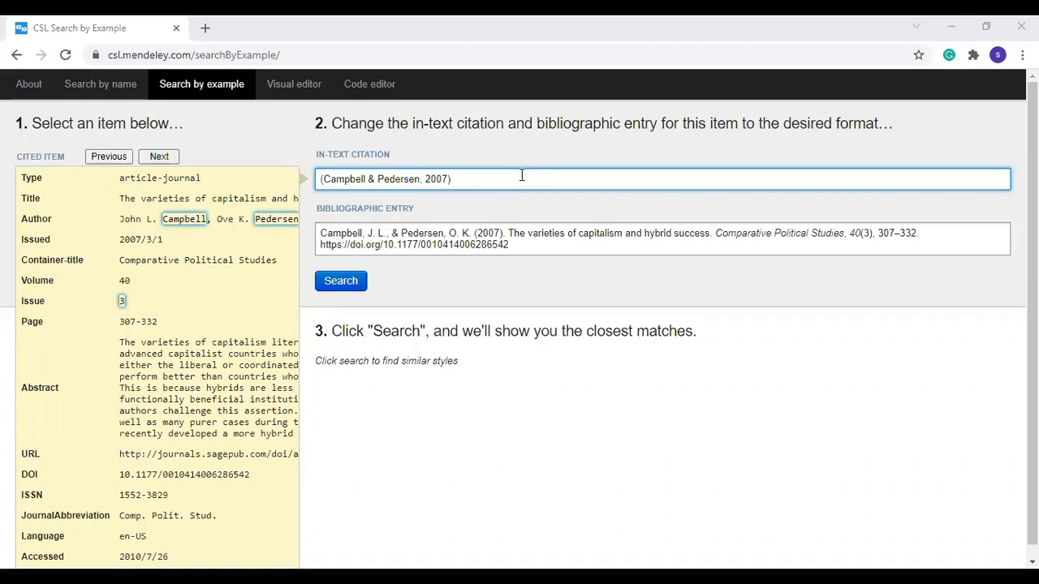
{"action": "left_click_drag", "start_coordinate": [494, 179], "coordinate": [288, 197]}
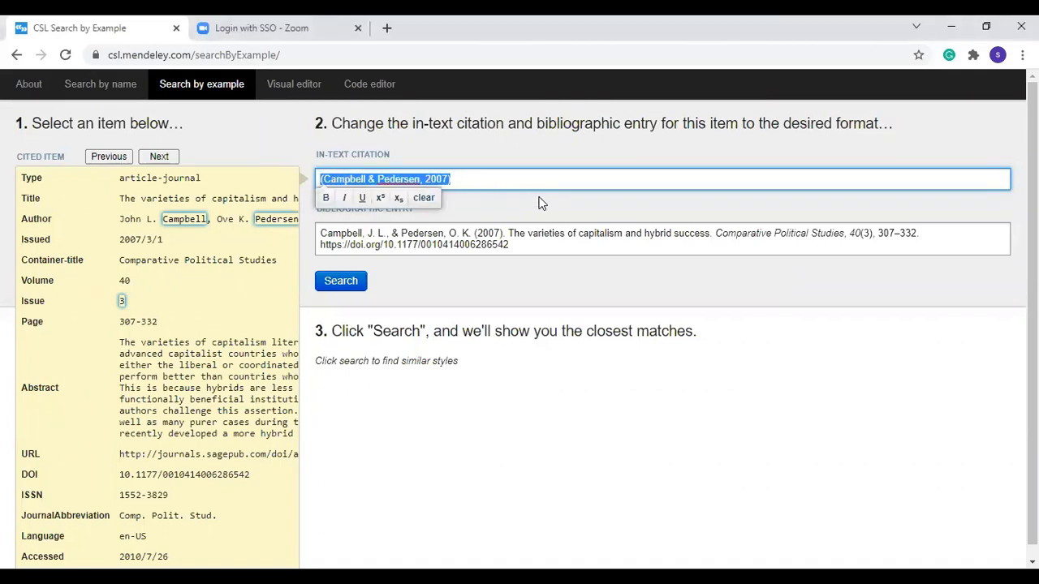
{"action": "key", "text": "BackSpace"}
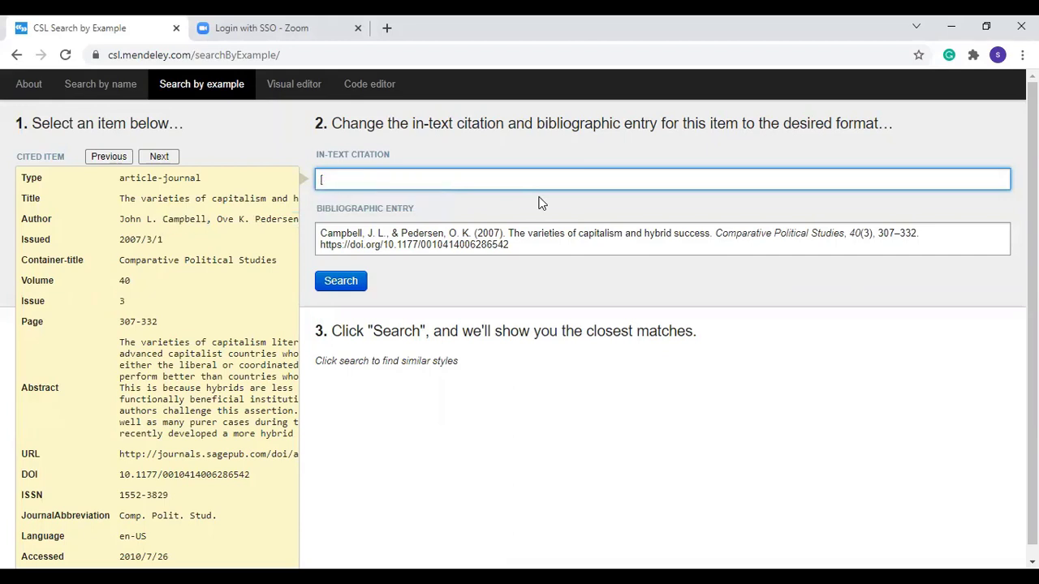
{"action": "type", "text": "[1]"}
{"action": "left_click_drag", "start_coordinate": [520, 244], "coordinate": [290, 223]}
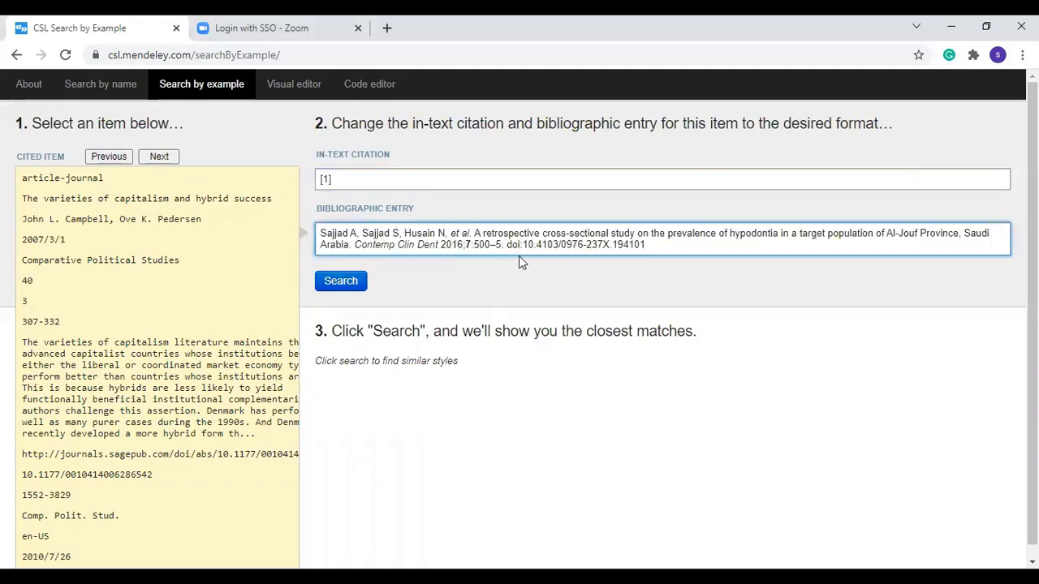
{"action": "type", "text": "Sajjad A, Sajjad S, Husain N, et al. A retrospective cross-sectional study on the prevalence of hypodontia in a target population of Al-Jouf Province, Saudi Arabia. Contemp Clin Dent 2016;7:500–5. doi:10.4103/0976-237X.194101"}
{"action": "left_click", "coordinate": [349, 283]}
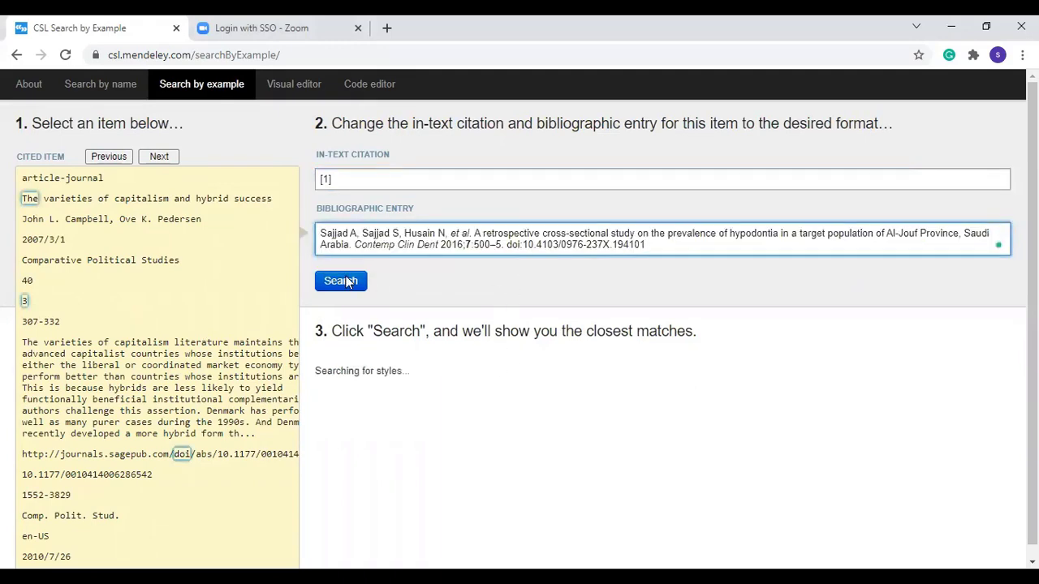
{"action": "scroll", "coordinate": [748, 428], "scroll_direction": "down", "scroll_amount": 2}
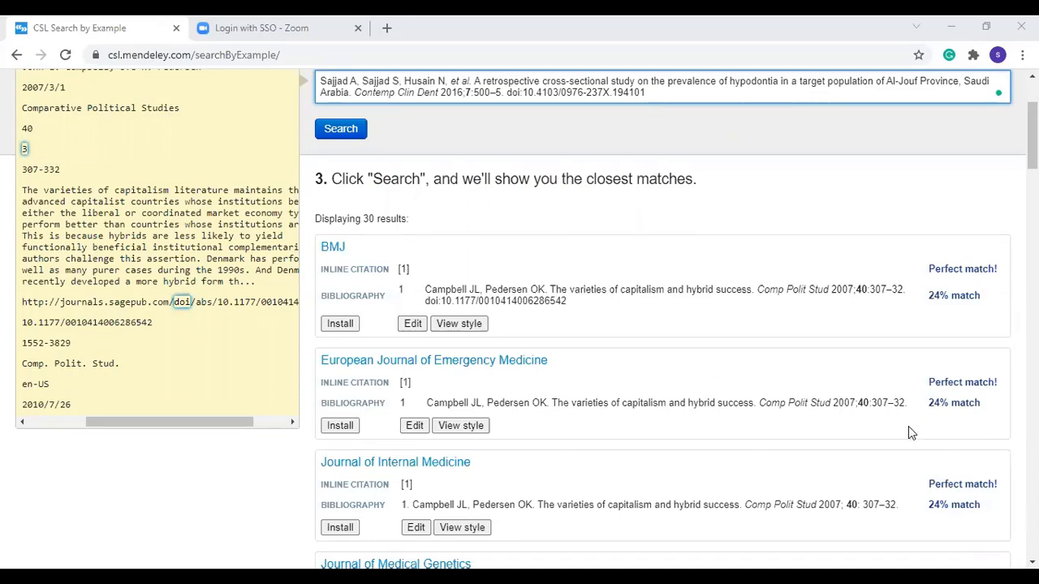
{"action": "scroll", "coordinate": [911, 433], "scroll_direction": "down", "scroll_amount": 2}
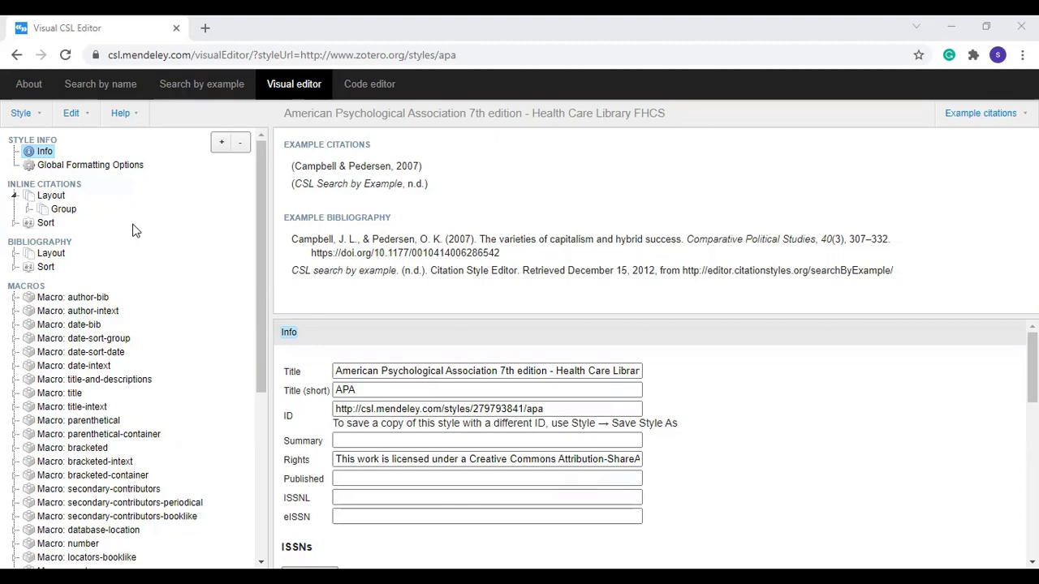
Step: Examine the APA style's inline citation layout, bibliography layout, and the author and year elements of the first example citation
{"action": "left_click", "coordinate": [50, 197]}
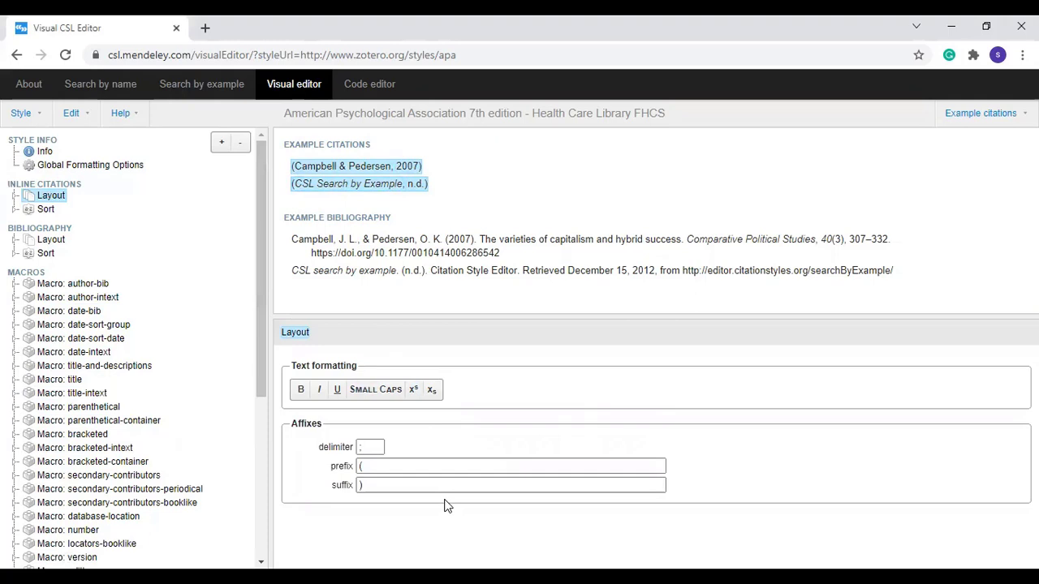
{"action": "left_click", "coordinate": [14, 197]}
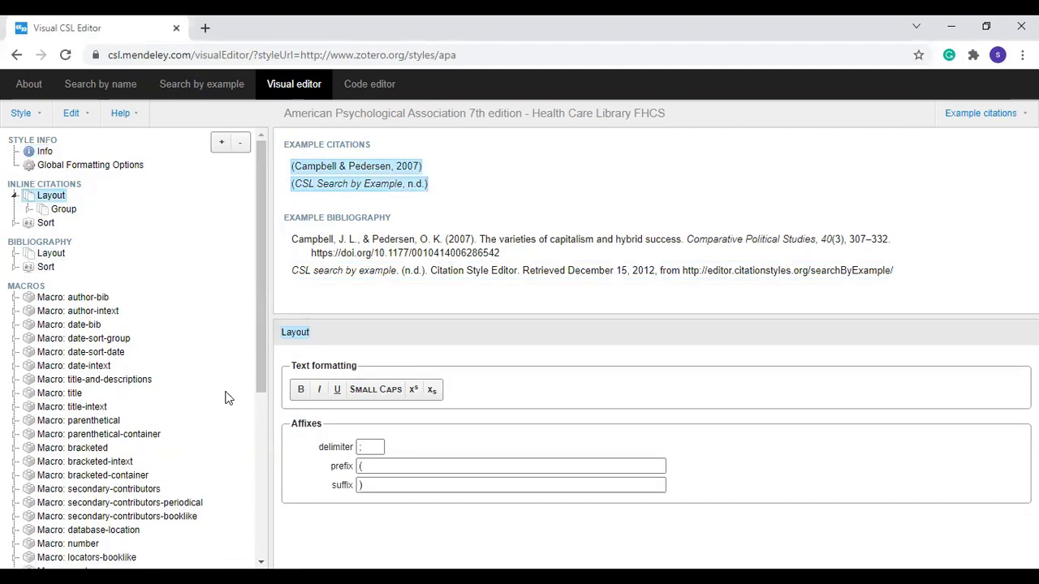
{"action": "left_click", "coordinate": [49, 253]}
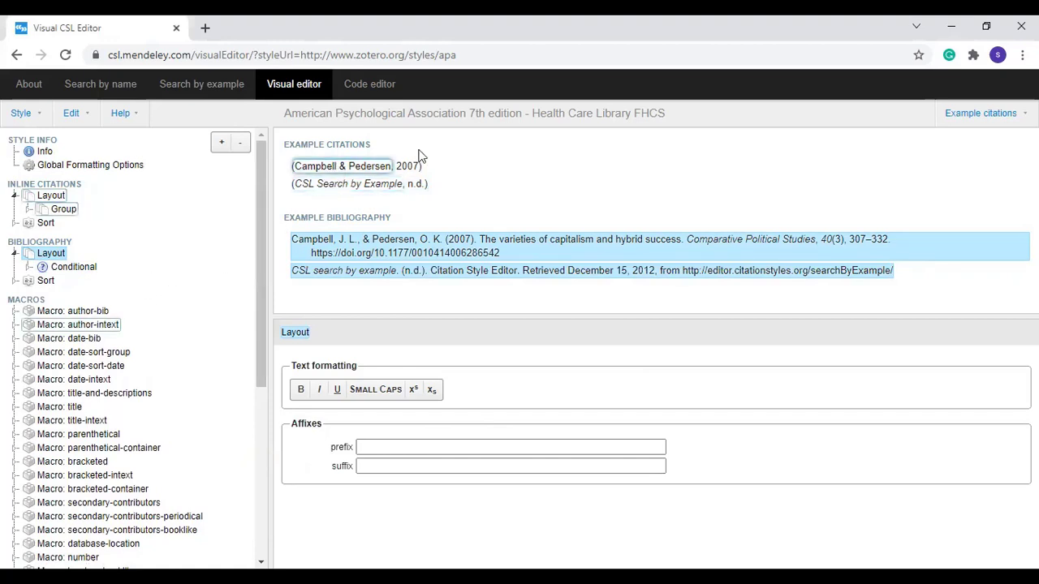
{"action": "left_click", "coordinate": [329, 172]}
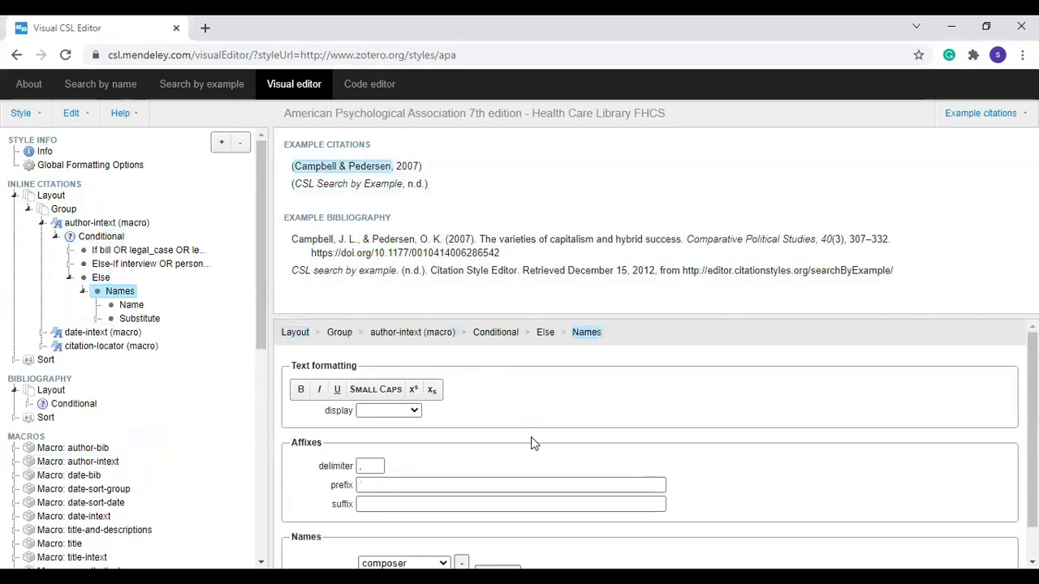
{"action": "scroll", "coordinate": [532, 445], "scroll_direction": "down", "scroll_amount": 1}
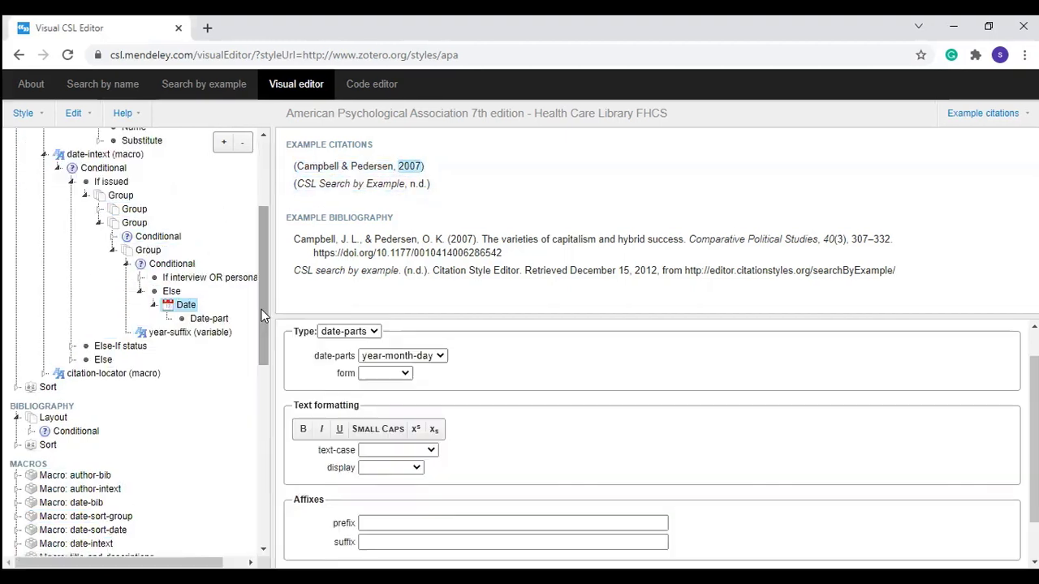
{"action": "scroll", "coordinate": [272, 223], "scroll_direction": "up", "scroll_amount": 5}
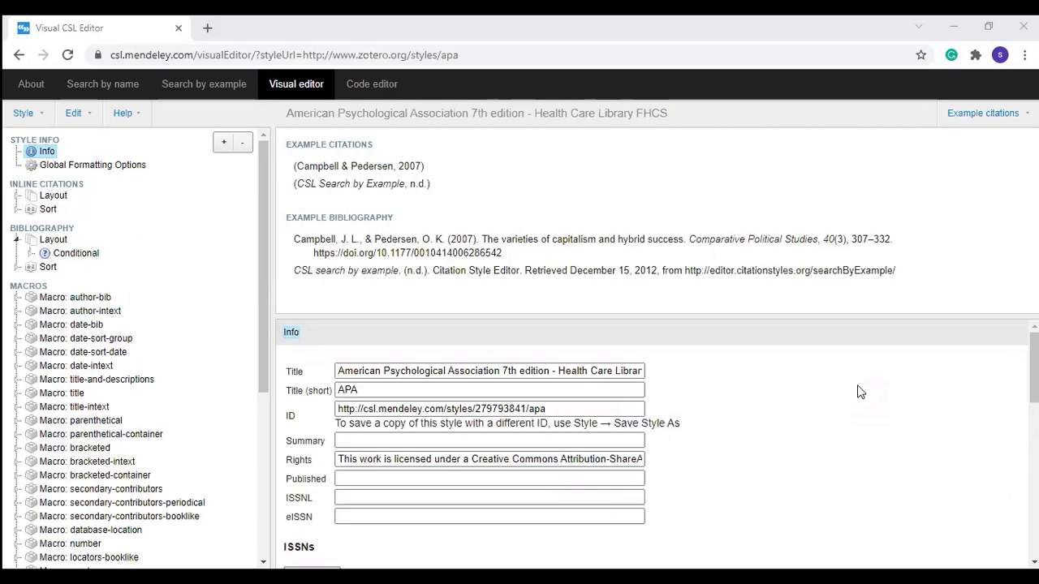
Step: Replace the style's title with APANew in the style info
{"action": "left_click", "coordinate": [339, 371]}
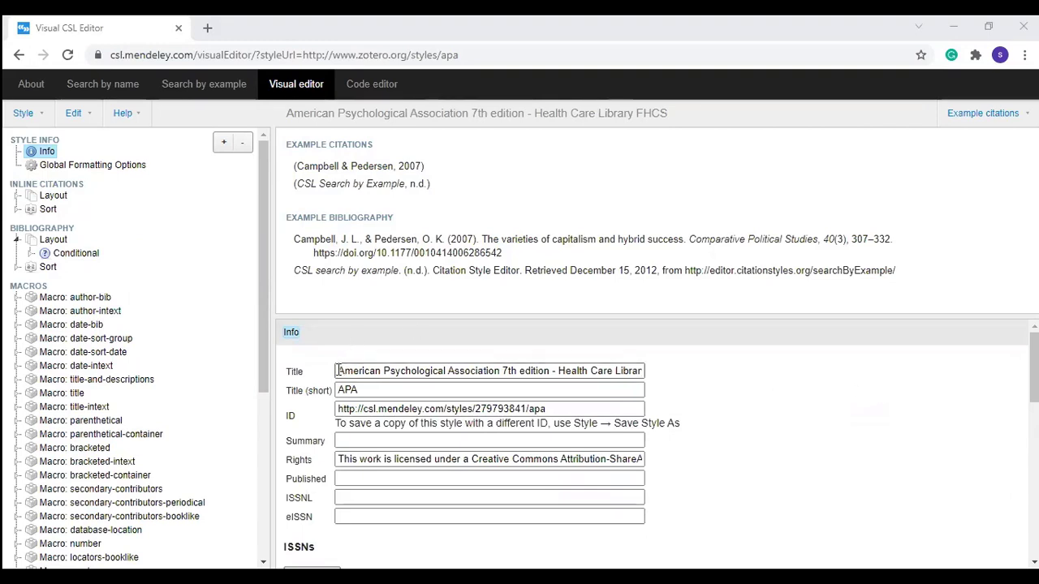
{"action": "left_click_drag", "start_coordinate": [339, 371], "coordinate": [661, 364]}
{"action": "type", "text": "A"}
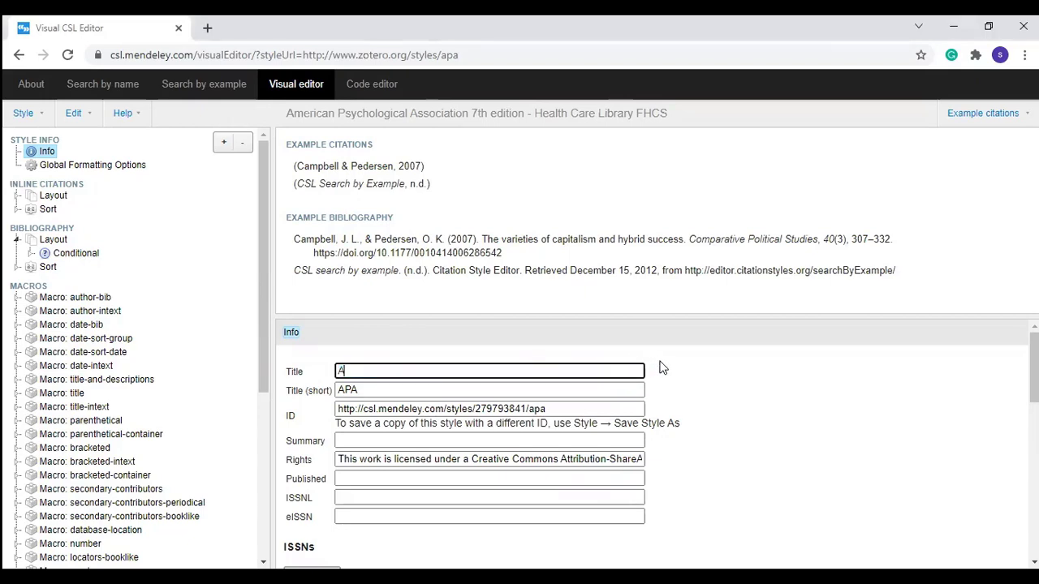
{"action": "type", "text": "PANew"}
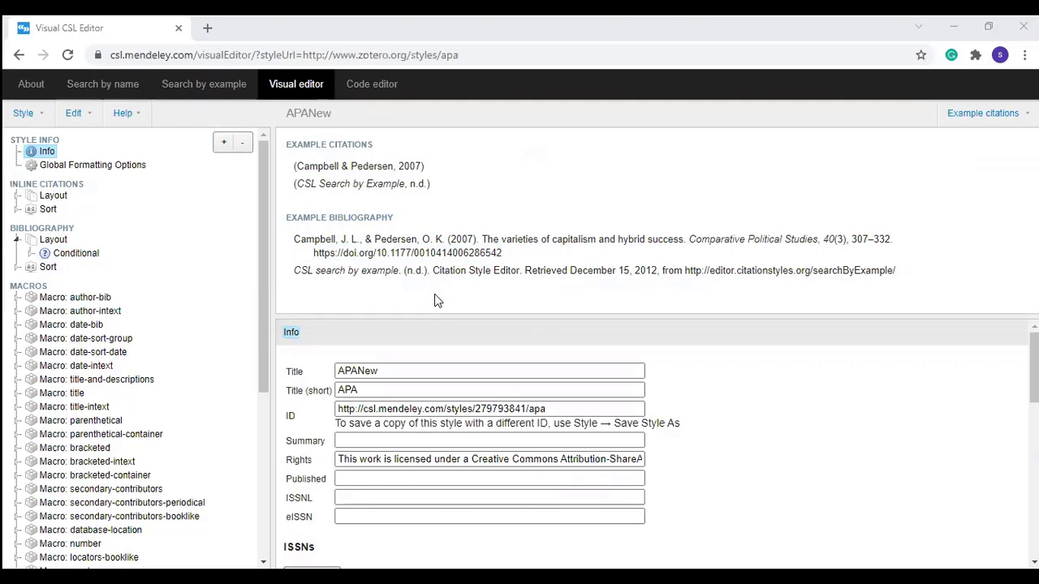
Step: Add the book "Selected non-fictions" to example Citation 1
{"action": "left_click", "coordinate": [1011, 117]}
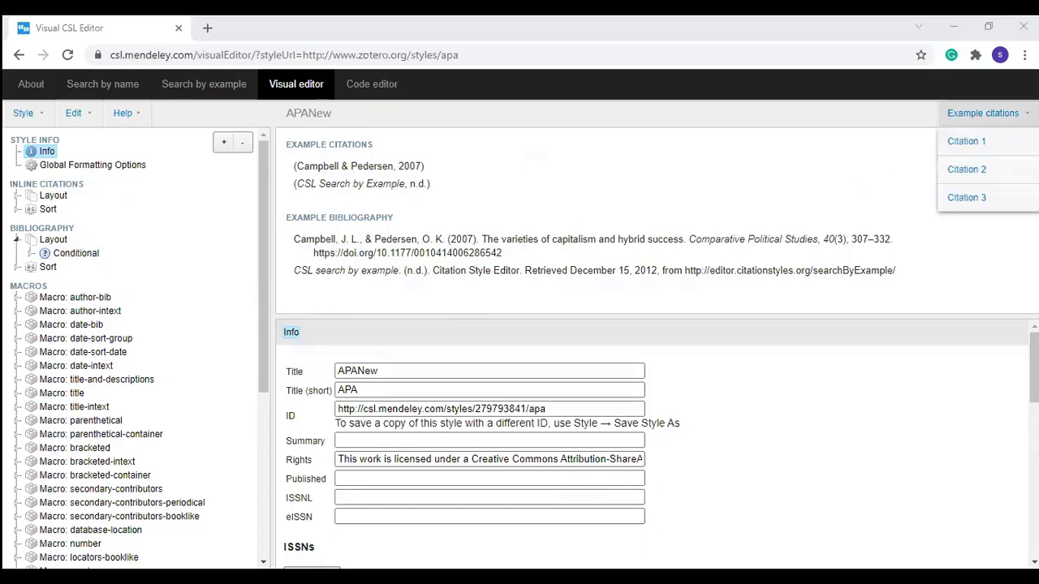
{"action": "left_click", "coordinate": [966, 141]}
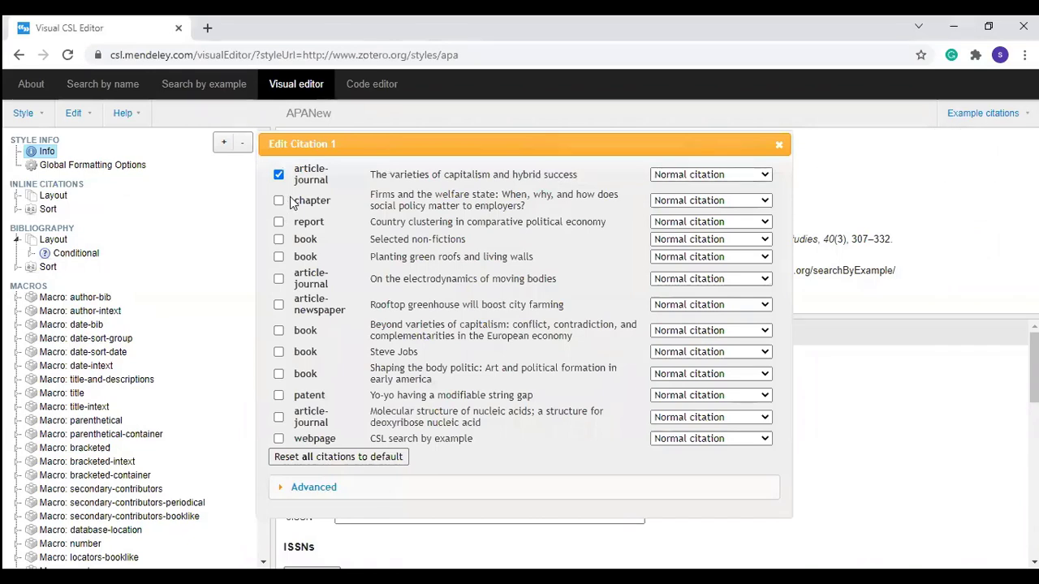
{"action": "left_click", "coordinate": [279, 240]}
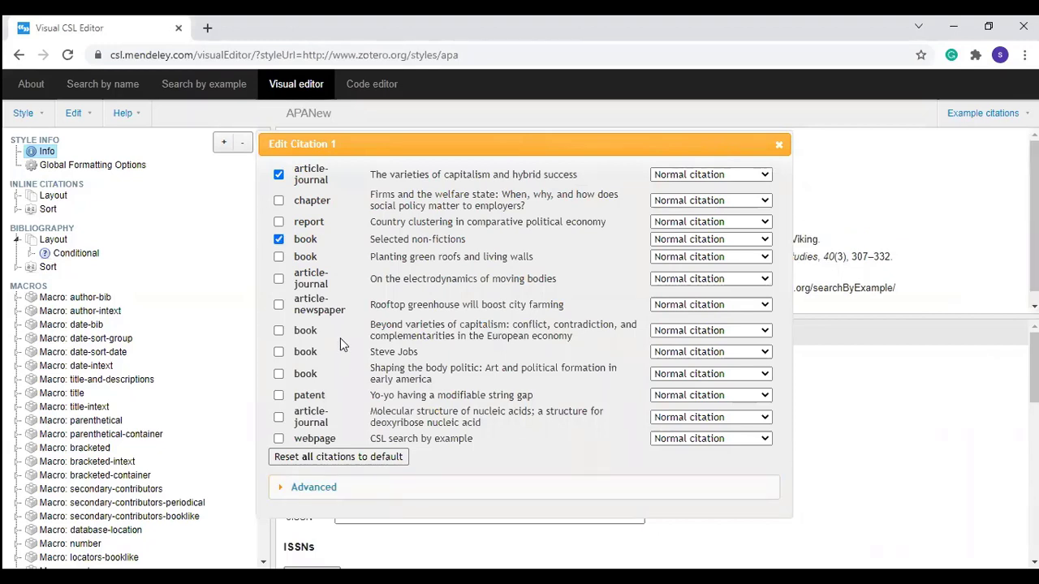
{"action": "left_click", "coordinate": [778, 145]}
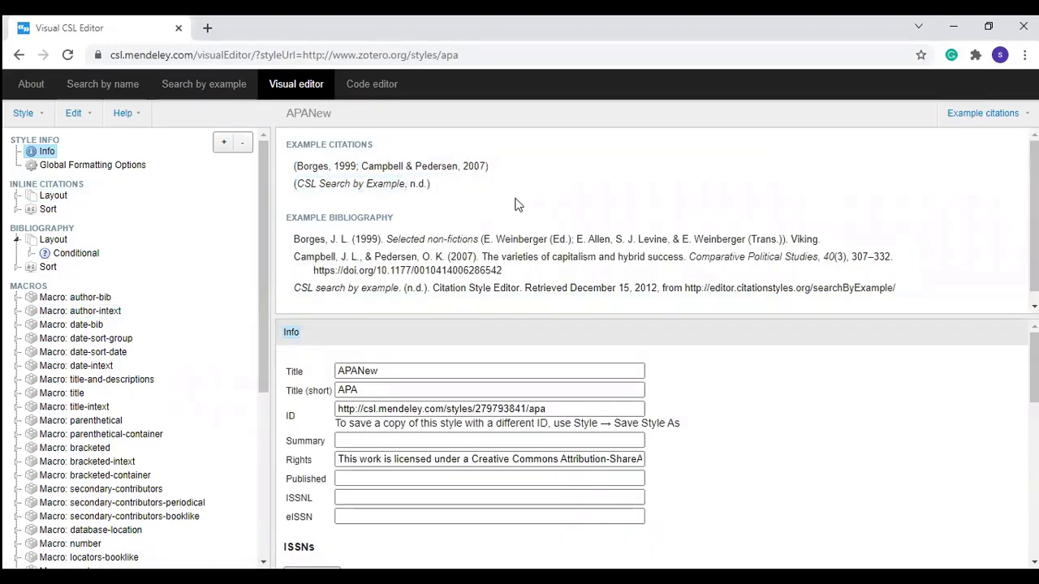
Step: Add the journal article "Molecular structure of nucleic acids; a structure for deoxyribose nucleic acid" to example Citation 2
{"action": "left_click", "coordinate": [978, 116]}
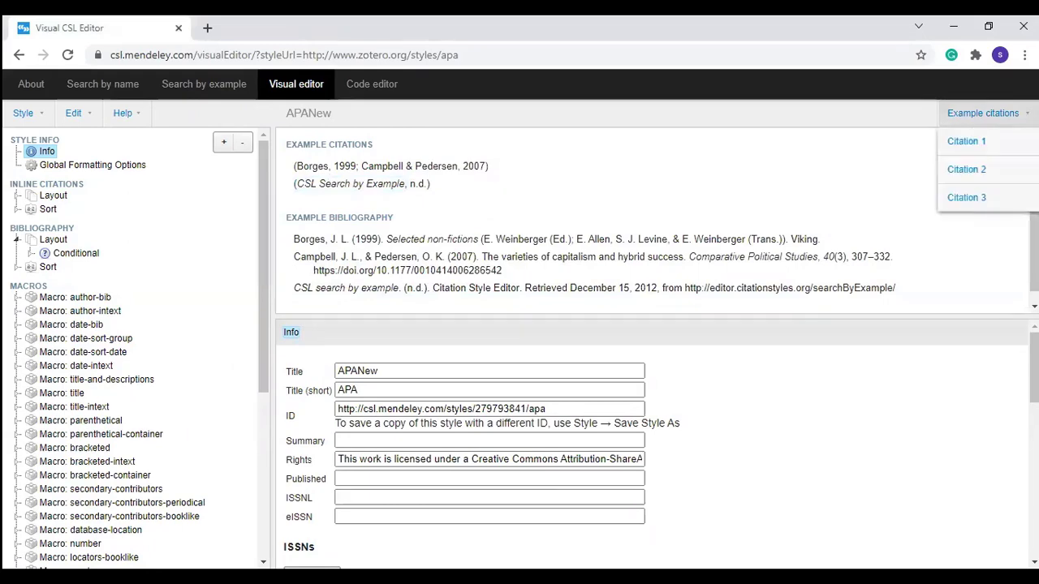
{"action": "left_click", "coordinate": [968, 171]}
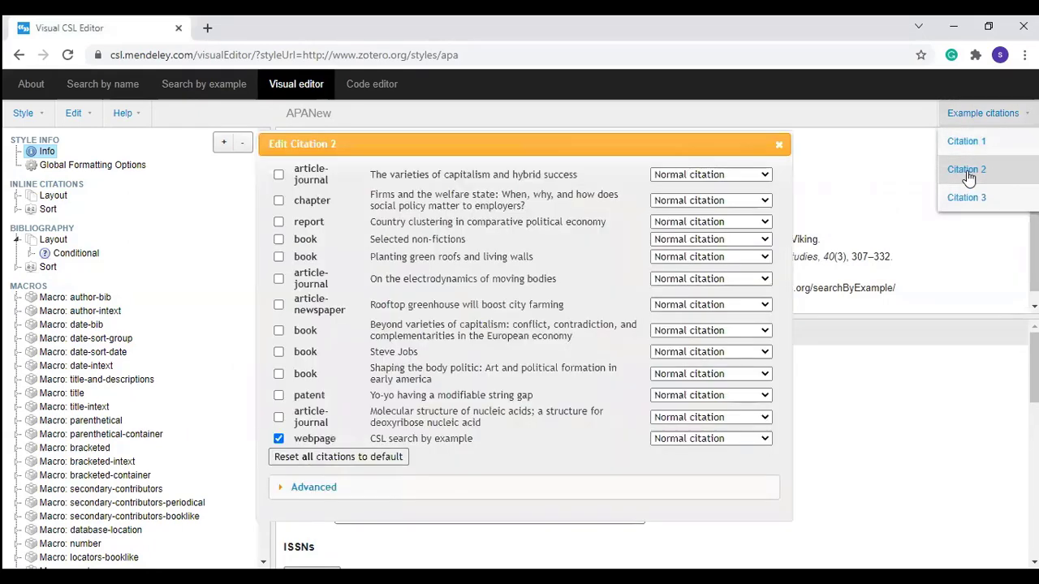
{"action": "left_click", "coordinate": [279, 417]}
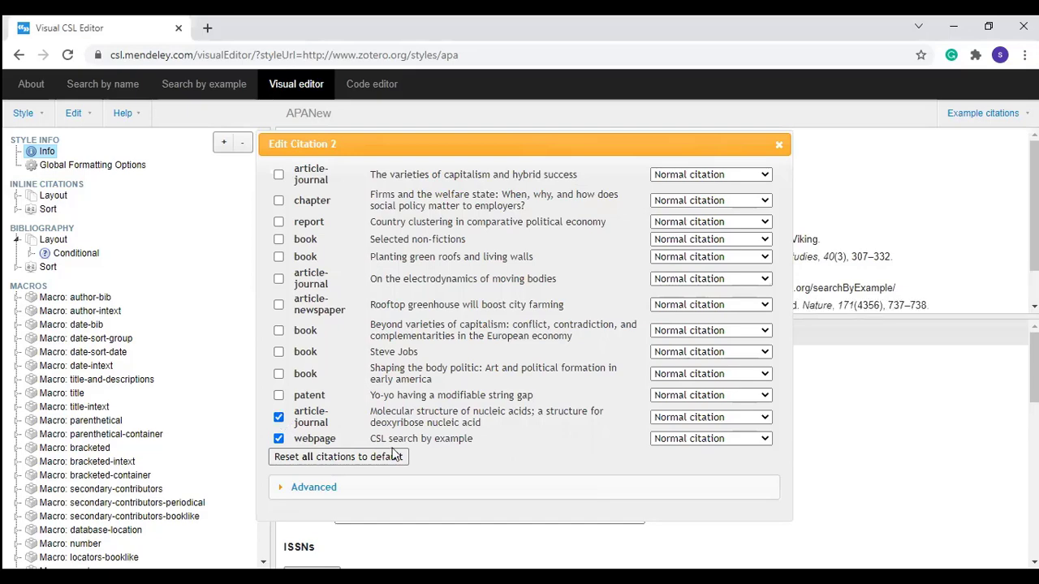
{"action": "left_click", "coordinate": [777, 146]}
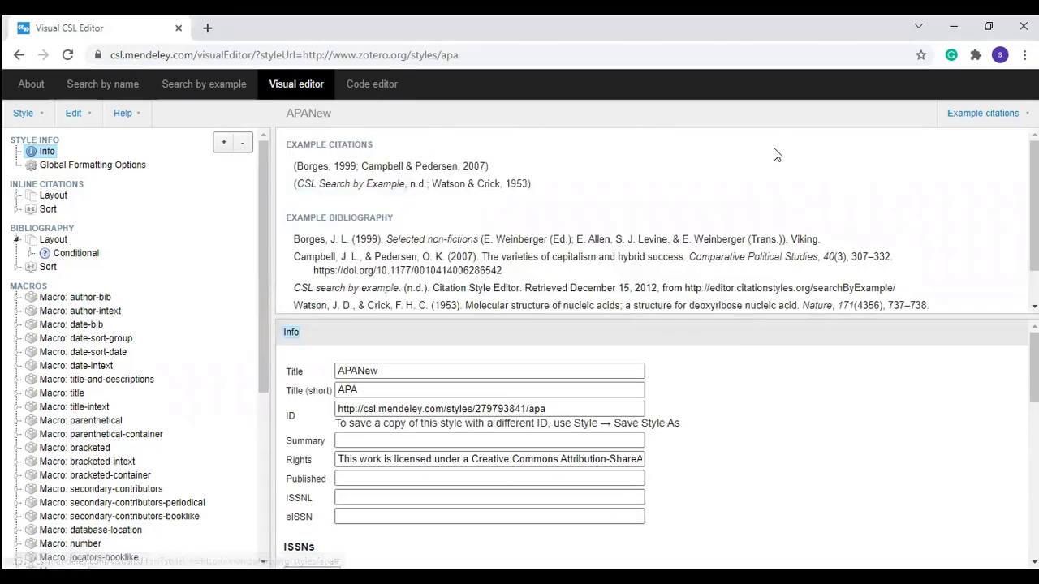
Step: Add the newspaper article "Rooftop greenhouse will boost city farming" and the book "Shaping the body politic: Art and political formation in early america" to example Citation 3
{"action": "left_click", "coordinate": [1007, 114]}
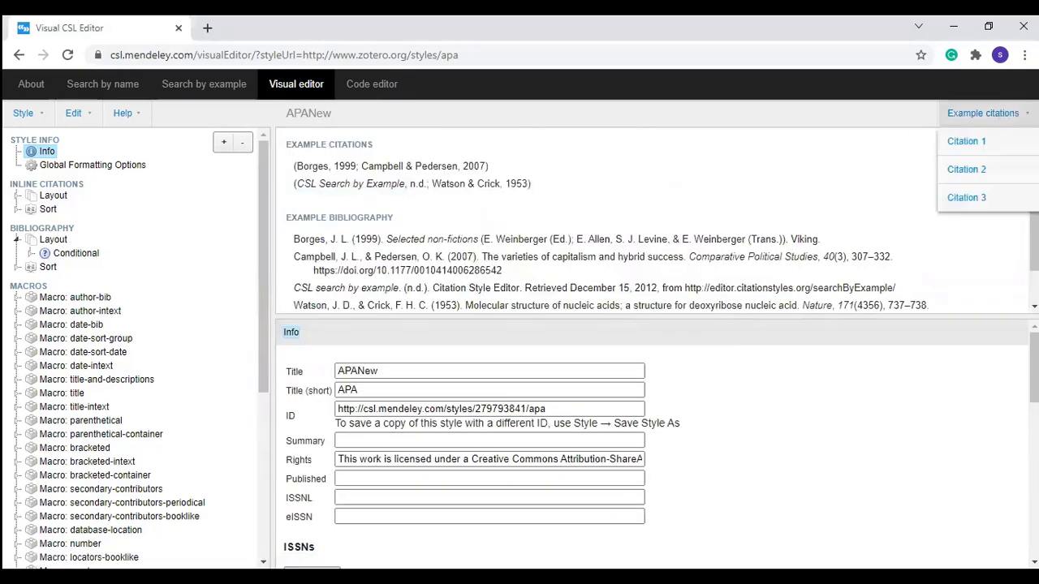
{"action": "left_click", "coordinate": [964, 199]}
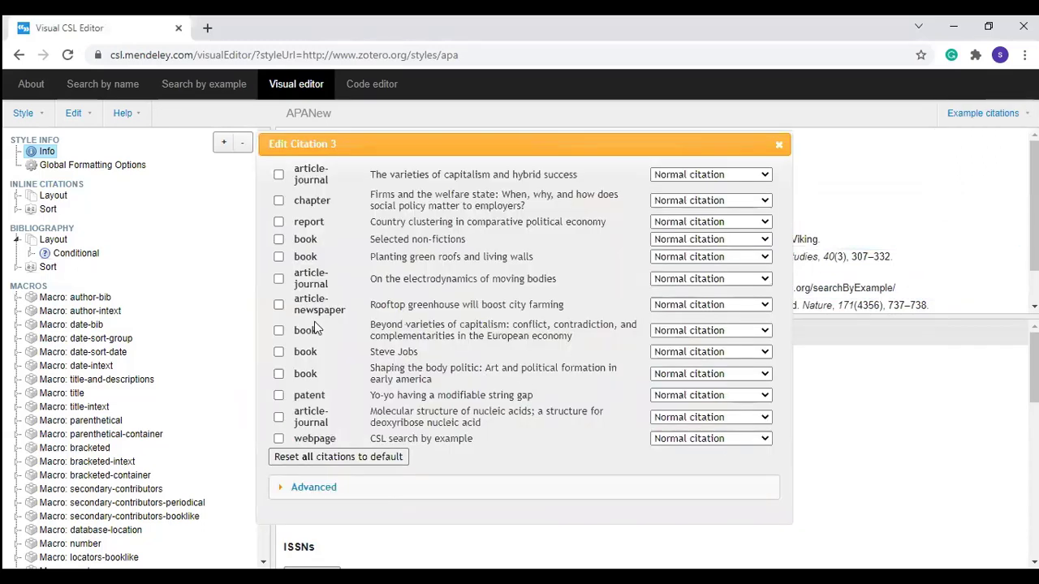
{"action": "left_click", "coordinate": [278, 305]}
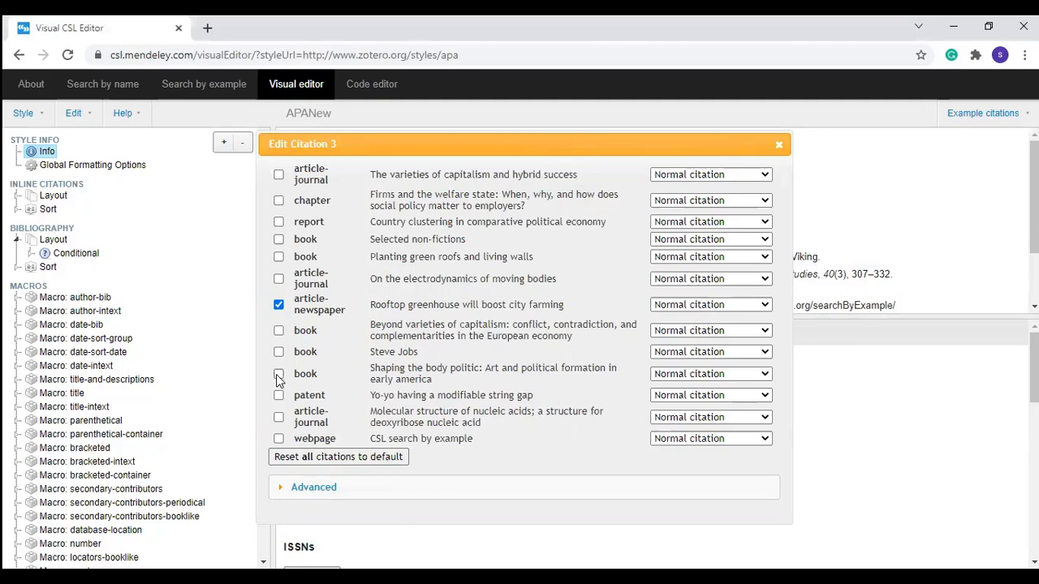
{"action": "left_click", "coordinate": [277, 375]}
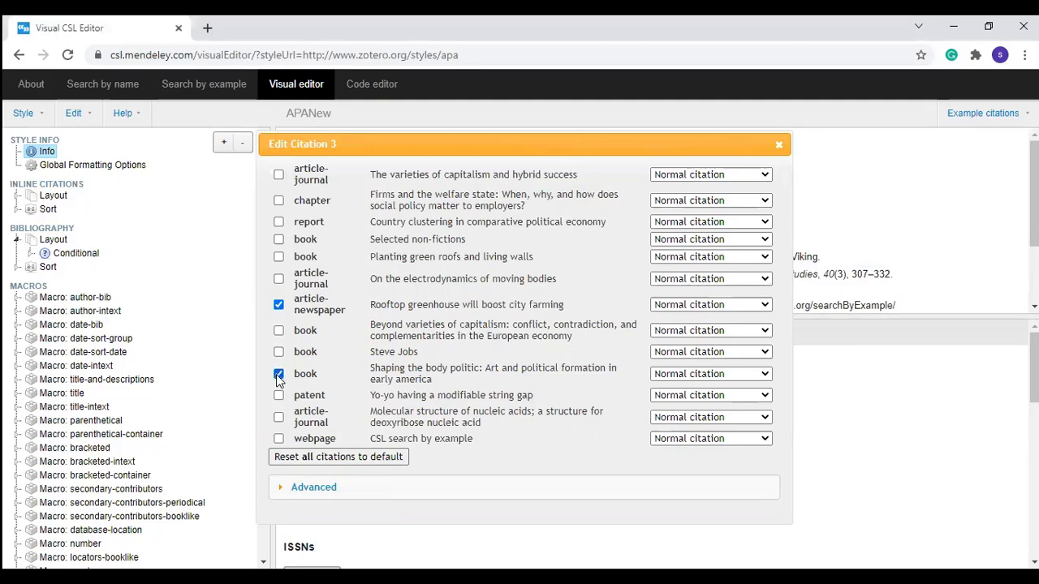
{"action": "left_click", "coordinate": [778, 145]}
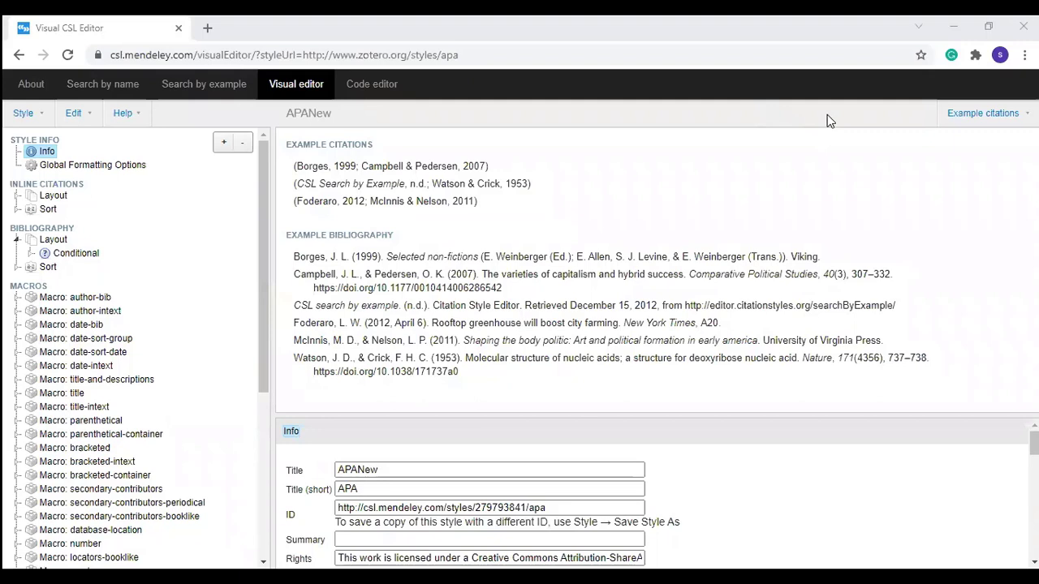
Step: Apply bold text formatting to the layout of the inline citations
{"action": "left_click", "coordinate": [49, 196]}
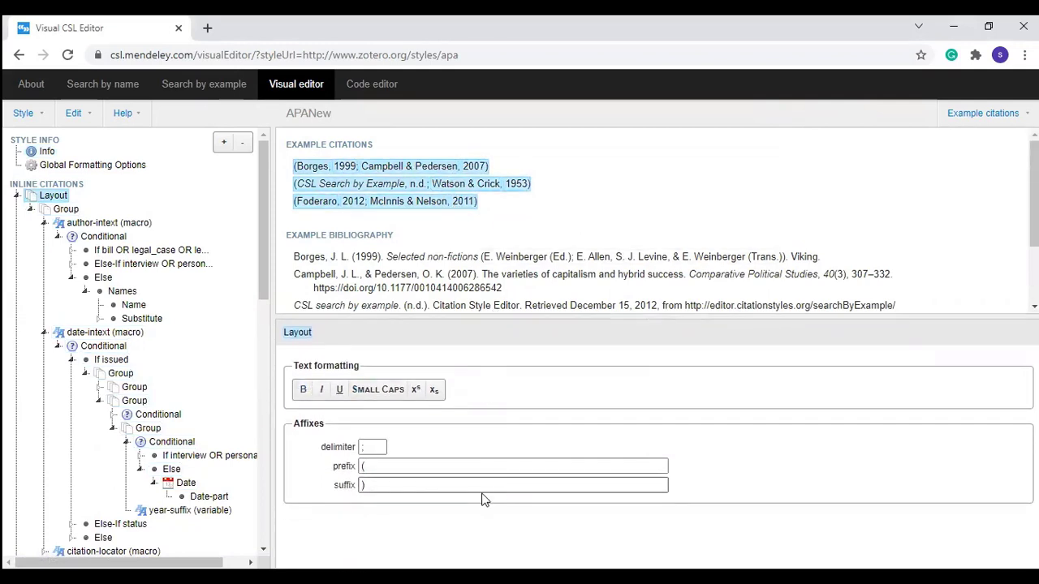
{"action": "left_click", "coordinate": [303, 390]}
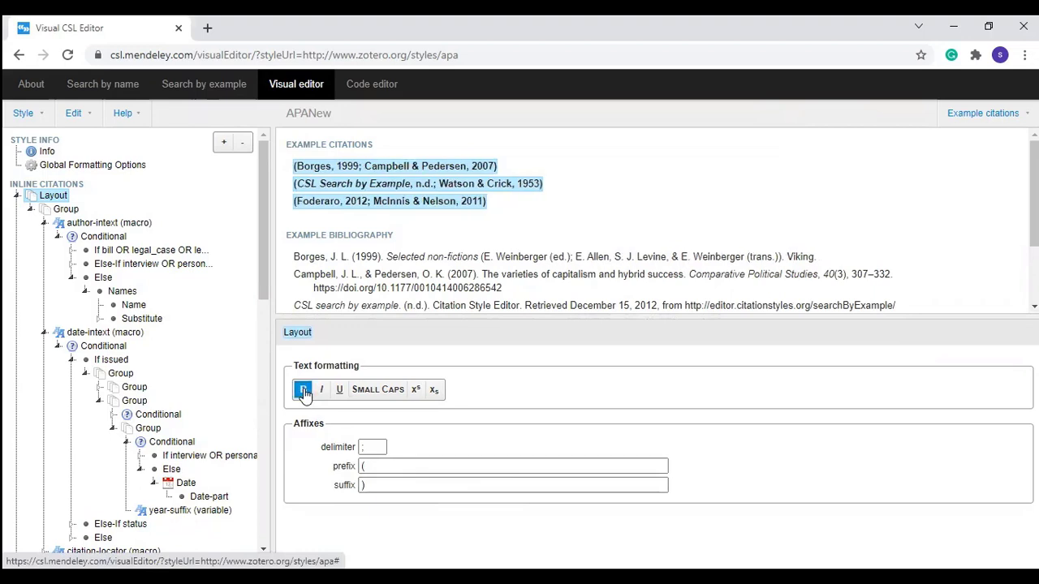
Step: Apply superscript to the inline citations layout and set its prefix to [ and its suffix to ]
{"action": "left_click", "coordinate": [417, 391]}
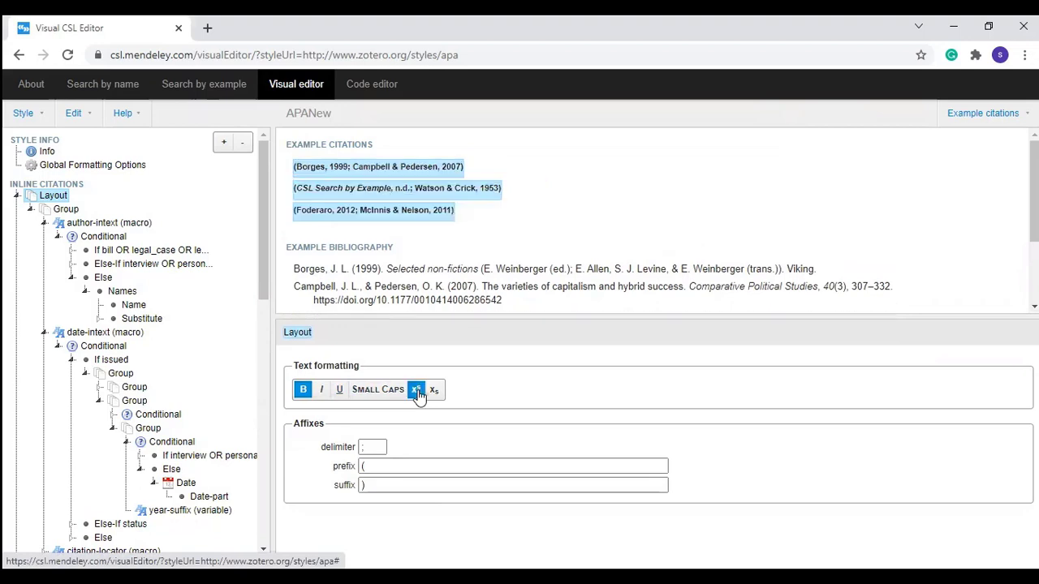
{"action": "left_click", "coordinate": [377, 482]}
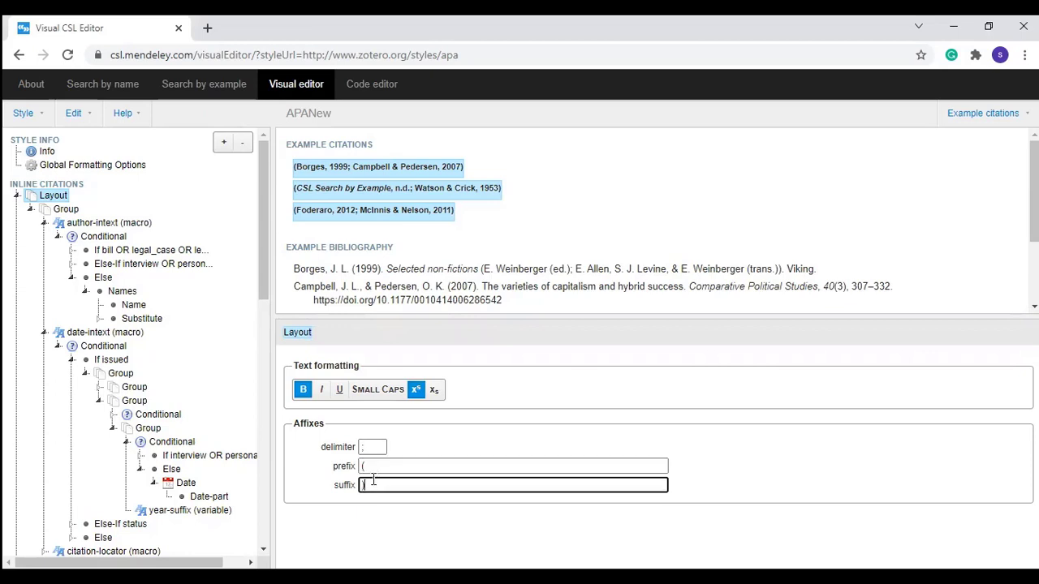
{"action": "left_click", "coordinate": [385, 466]}
{"action": "key", "text": "BackSpace"}
{"action": "type", "text": "["}
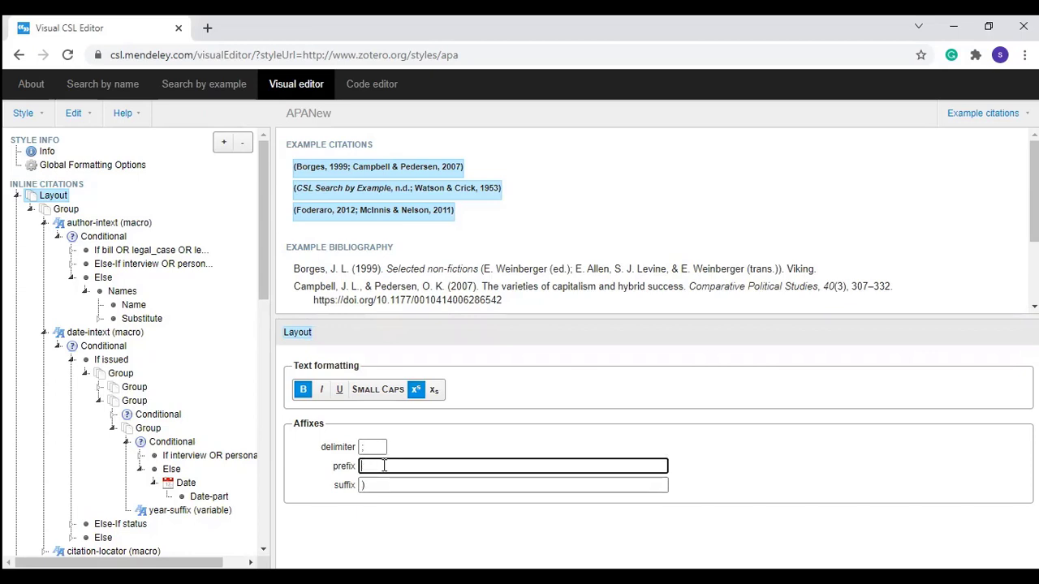
{"action": "left_click", "coordinate": [379, 483]}
{"action": "key", "text": "BackSpace"}
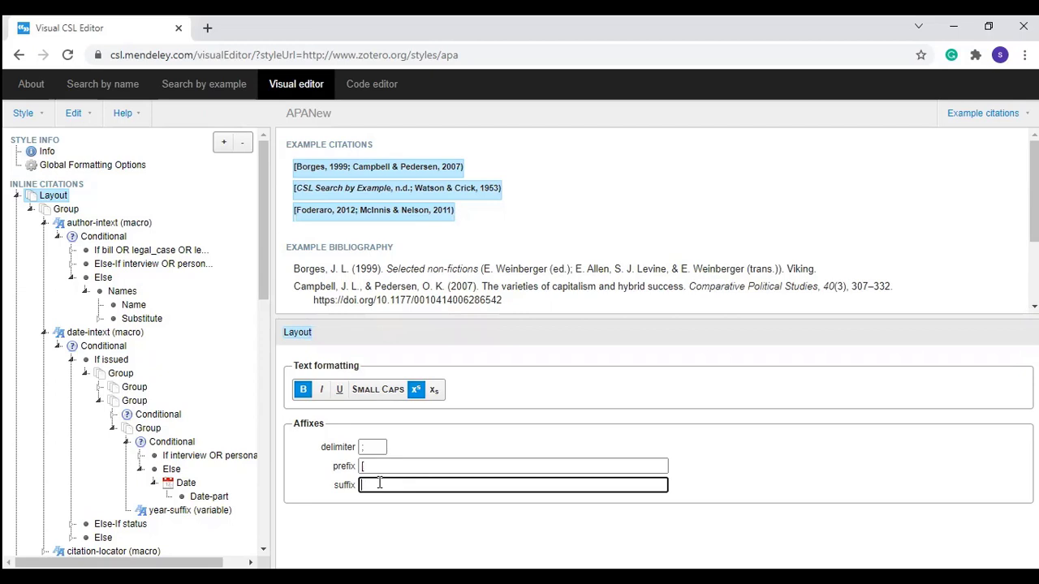
{"action": "type", "text": "]"}
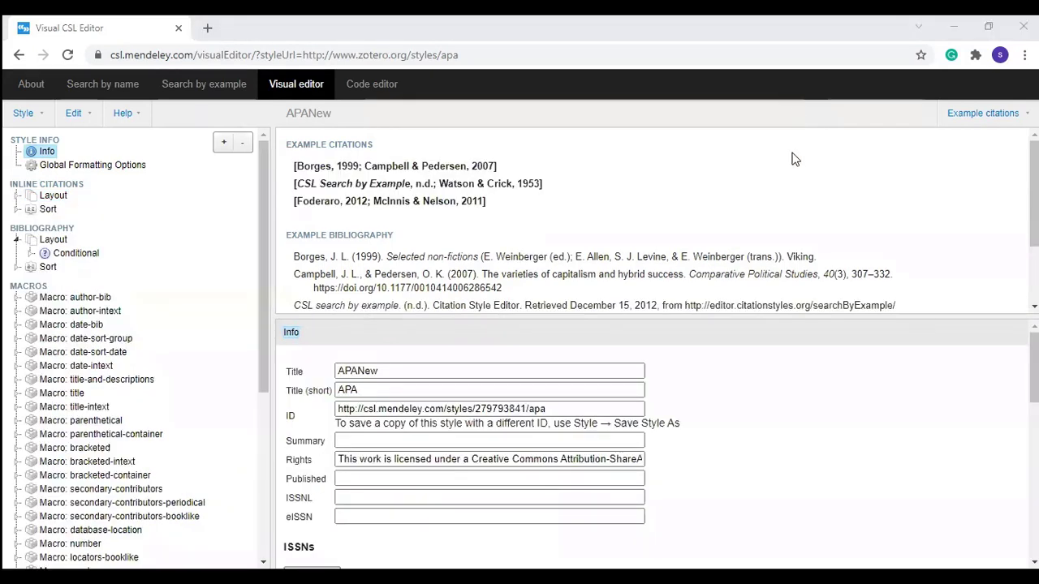
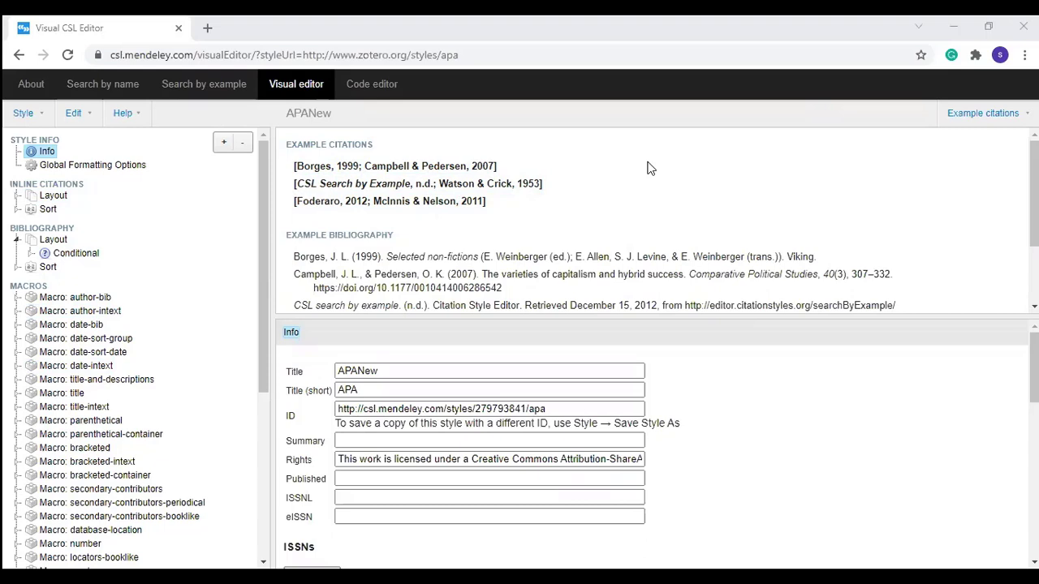
Step: Open the settings of the Name element for the authors in the inline citations
{"action": "left_click", "coordinate": [419, 171]}
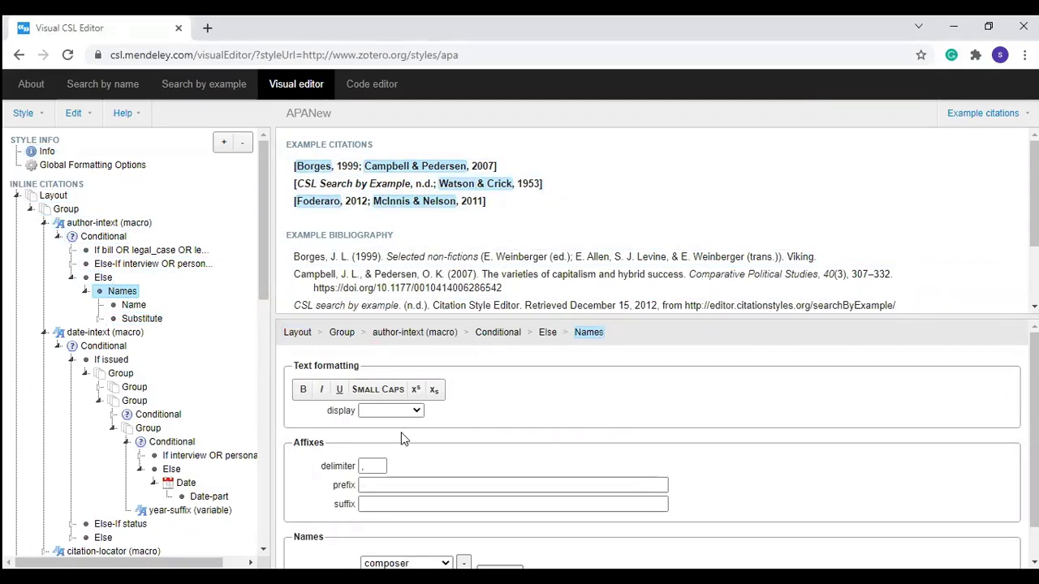
{"action": "scroll", "coordinate": [555, 408], "scroll_direction": "down", "scroll_amount": 1}
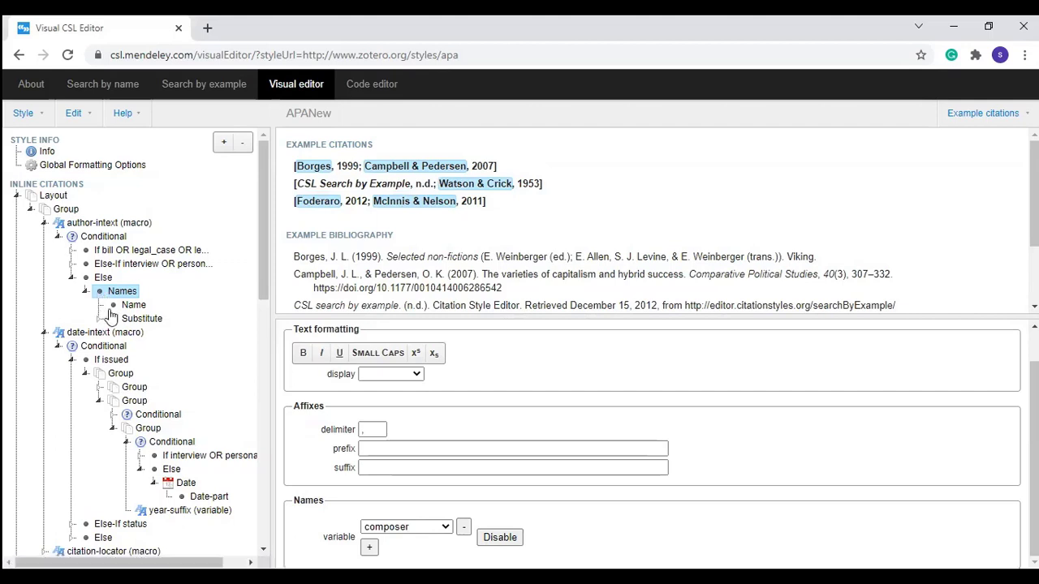
{"action": "left_click", "coordinate": [134, 306]}
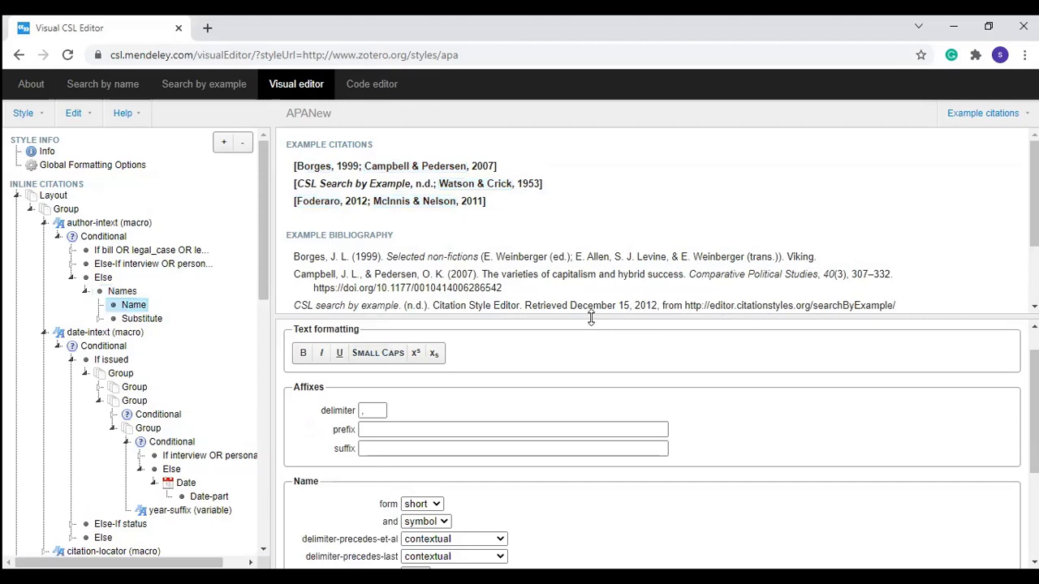
{"action": "left_click_drag", "start_coordinate": [591, 318], "coordinate": [591, 258]}
{"action": "scroll", "coordinate": [747, 457], "scroll_direction": "down", "scroll_amount": 2}
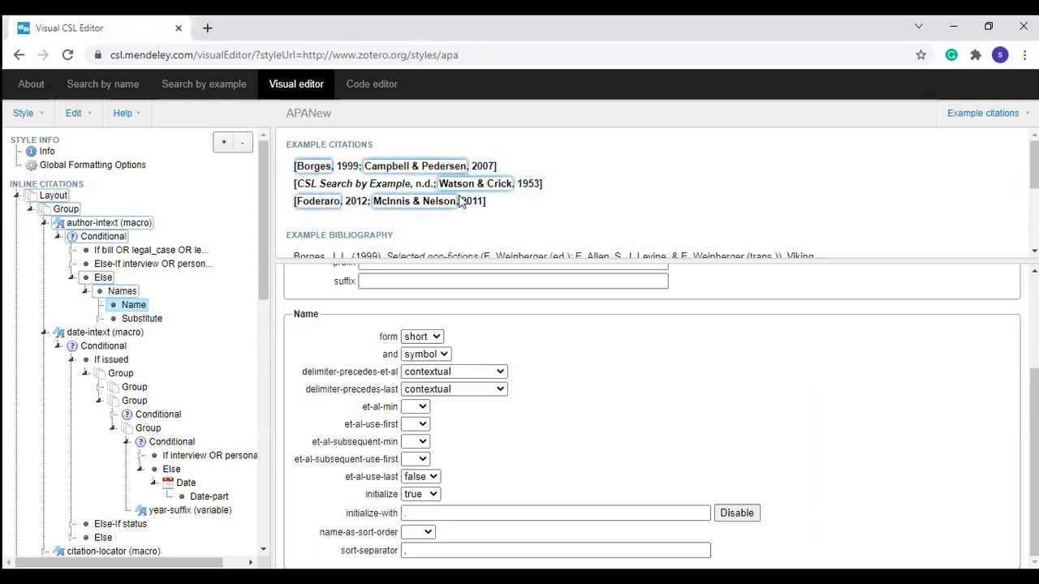
Step: Try the long name form for the authors in the inline citations and return it to short
{"action": "left_click", "coordinate": [437, 339]}
{"action": "key", "text": "Escape"}
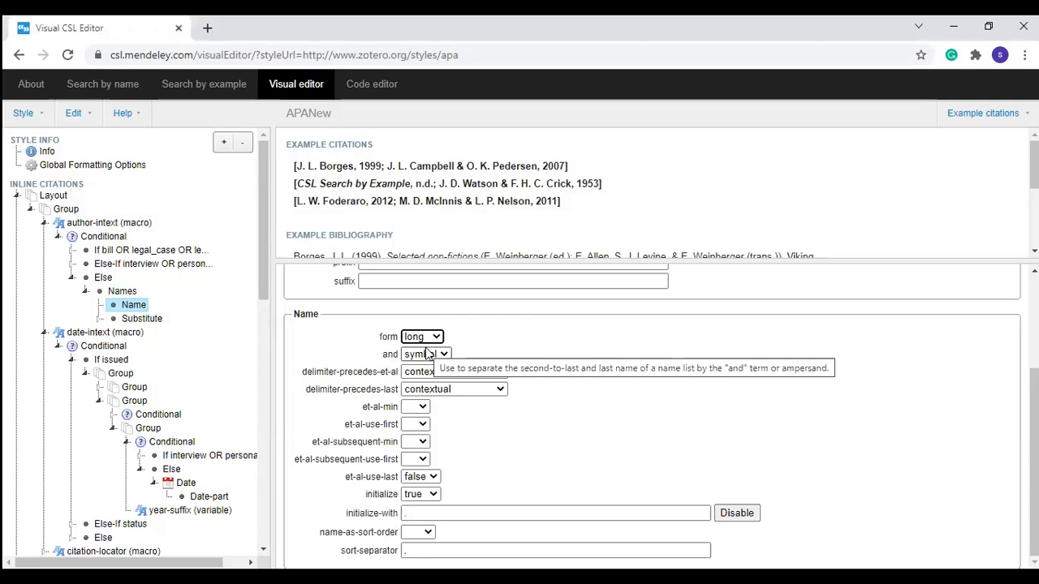
{"action": "left_click", "coordinate": [435, 338]}
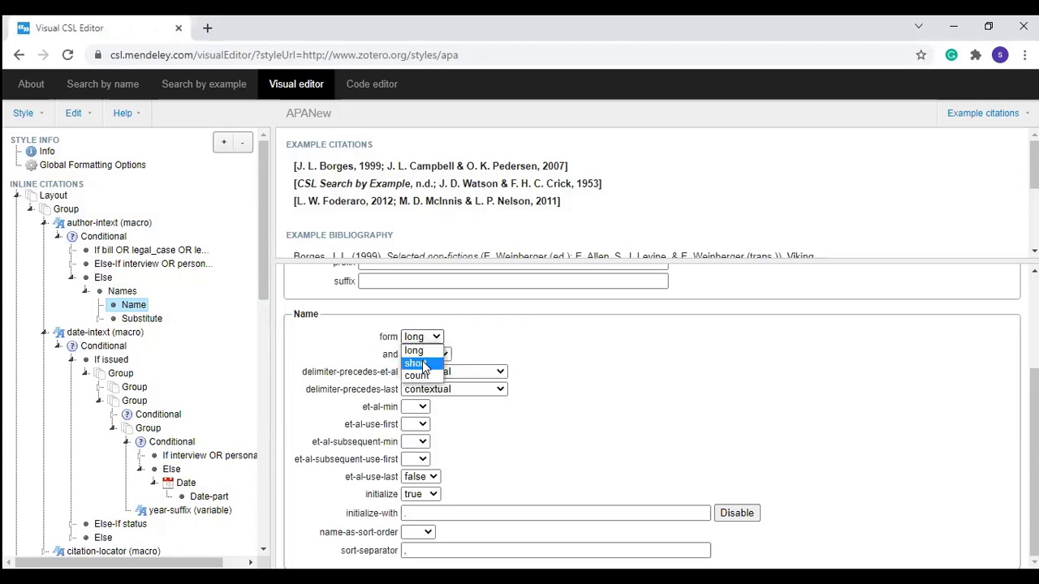
{"action": "key", "text": "Escape"}
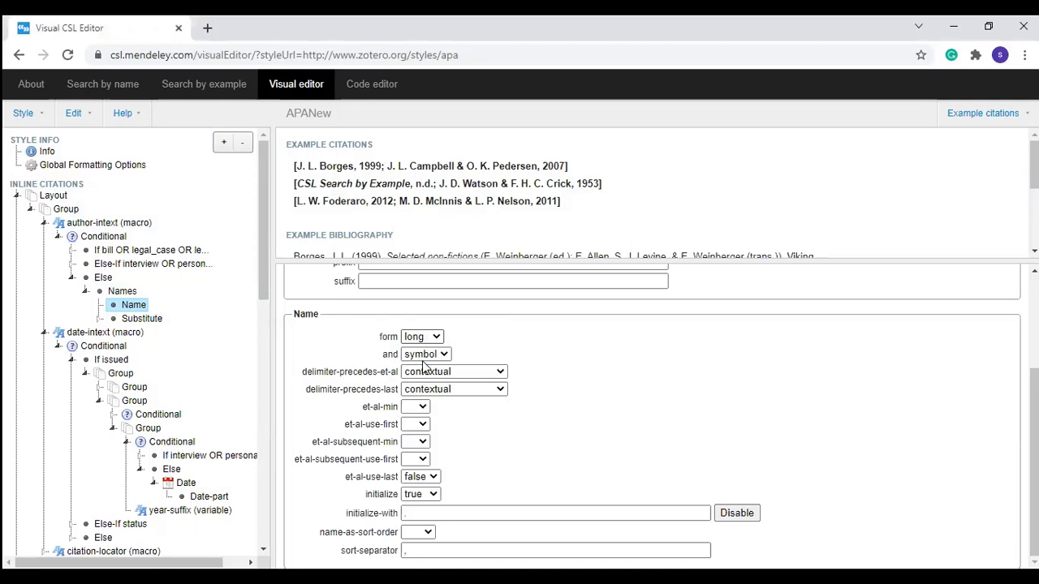
{"action": "key", "text": "Down"}
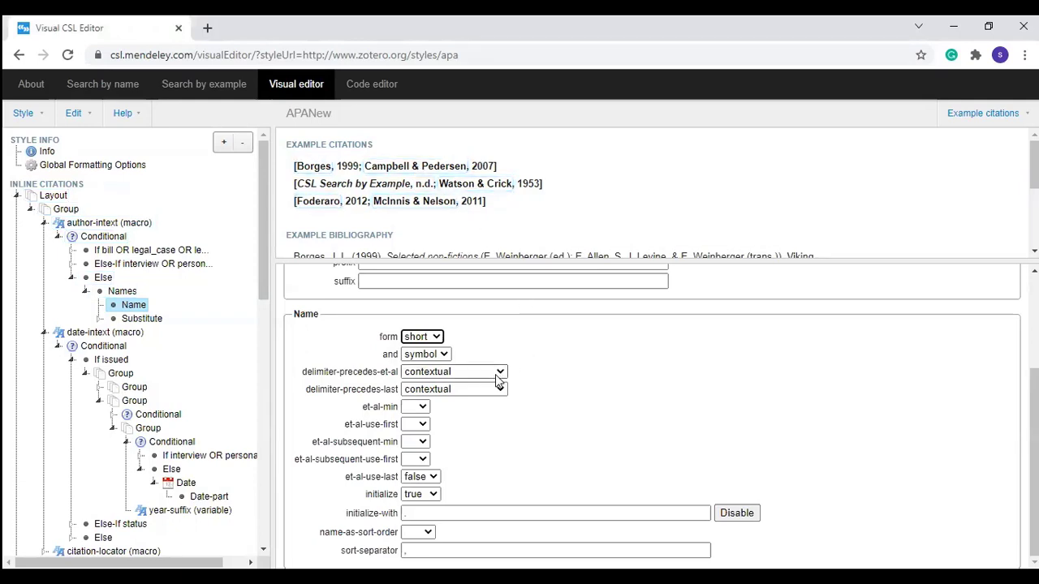
Step: Set the "and" option for the inline citation author names to text
{"action": "left_click", "coordinate": [445, 355]}
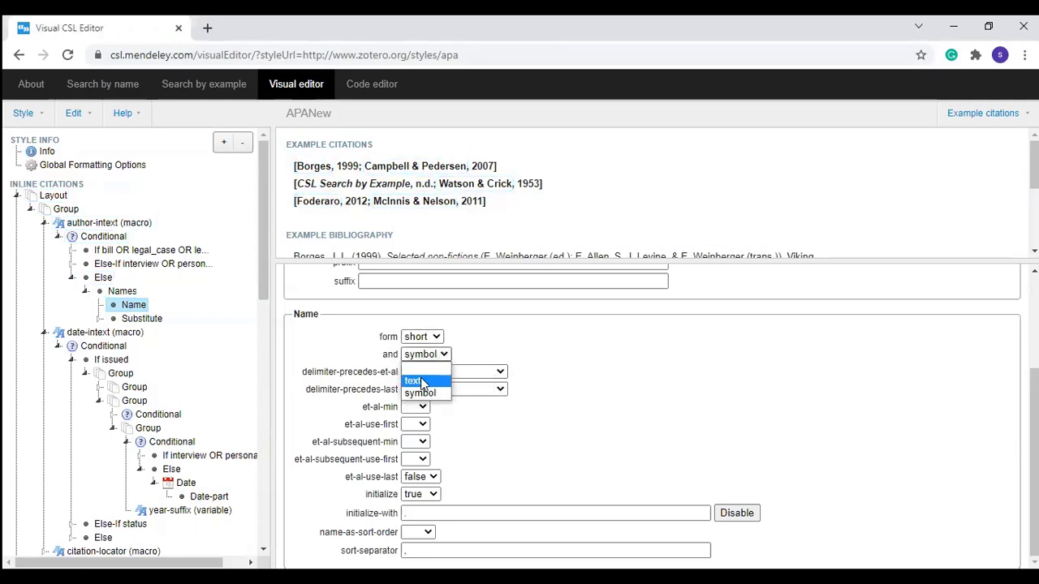
{"action": "left_click", "coordinate": [418, 381]}
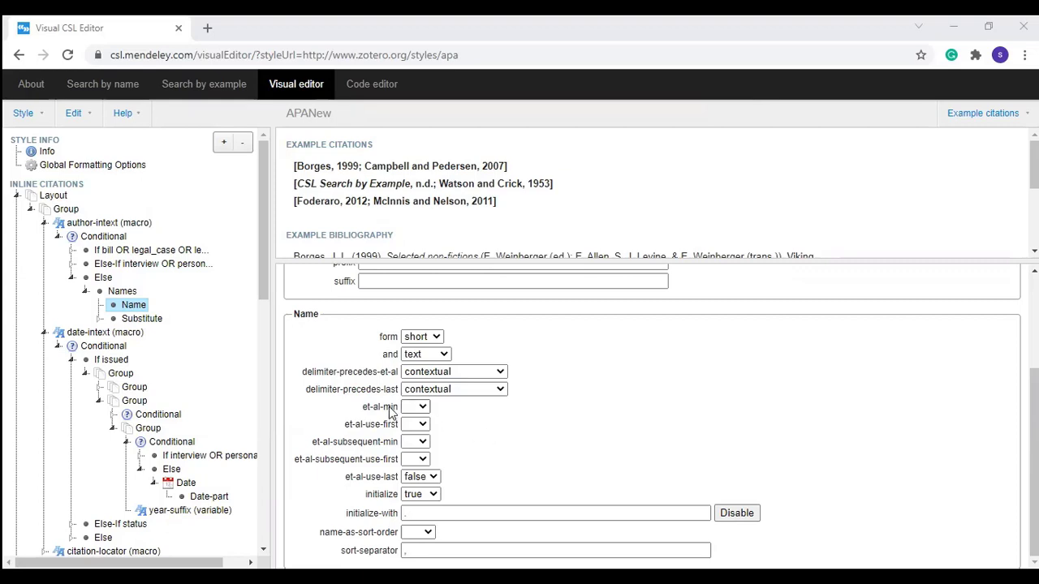
{"action": "mouse_move", "coordinate": [390, 412]}
{"action": "left_click", "coordinate": [422, 409]}
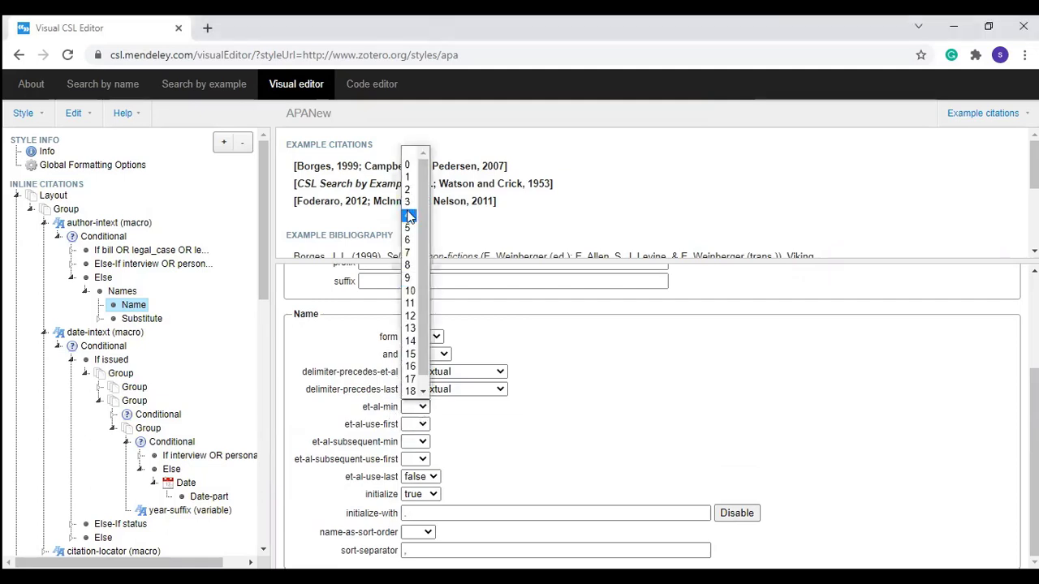
{"action": "left_click", "coordinate": [649, 413]}
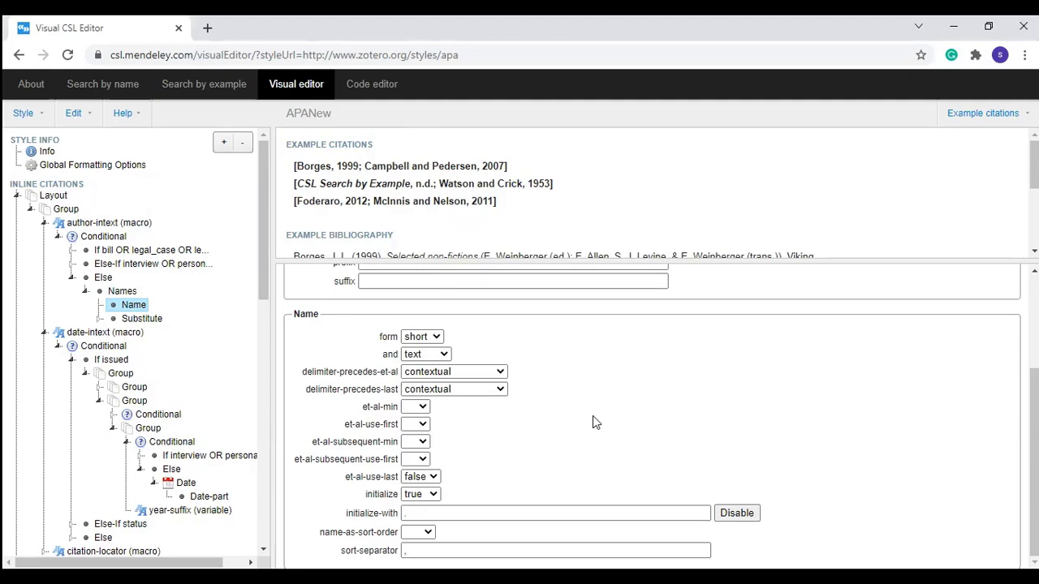
Step: Try the year-month option for the inline citation date parts and set it back to year-month-day
{"action": "left_click", "coordinate": [702, 179]}
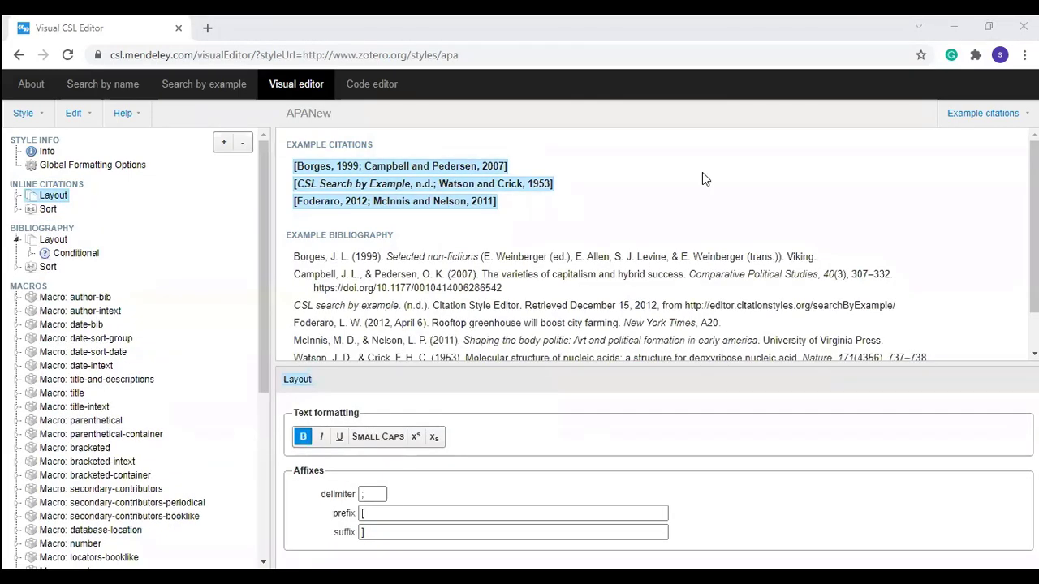
{"action": "left_click", "coordinate": [496, 166]}
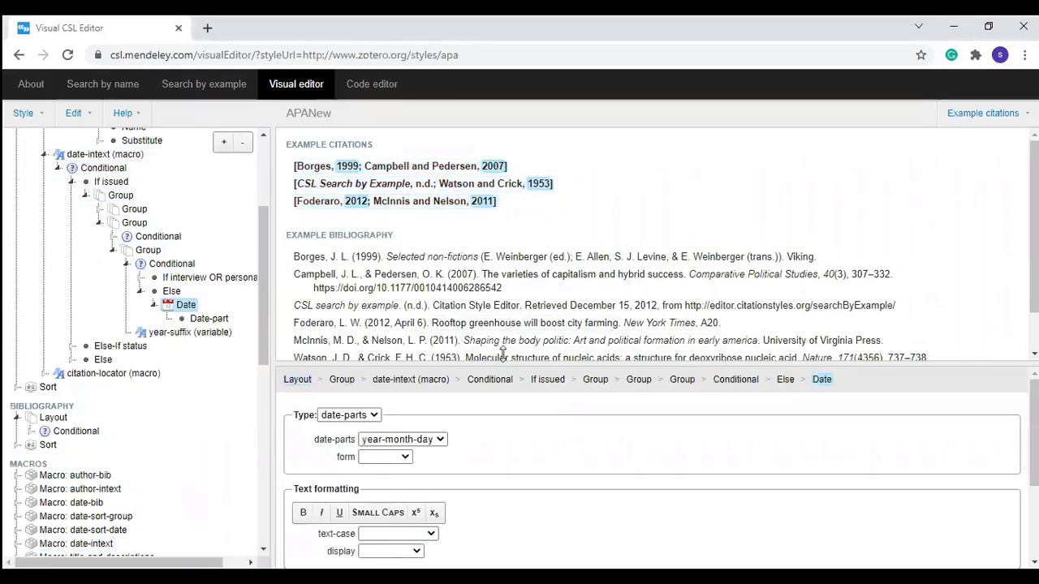
{"action": "left_click_drag", "start_coordinate": [501, 367], "coordinate": [503, 240]}
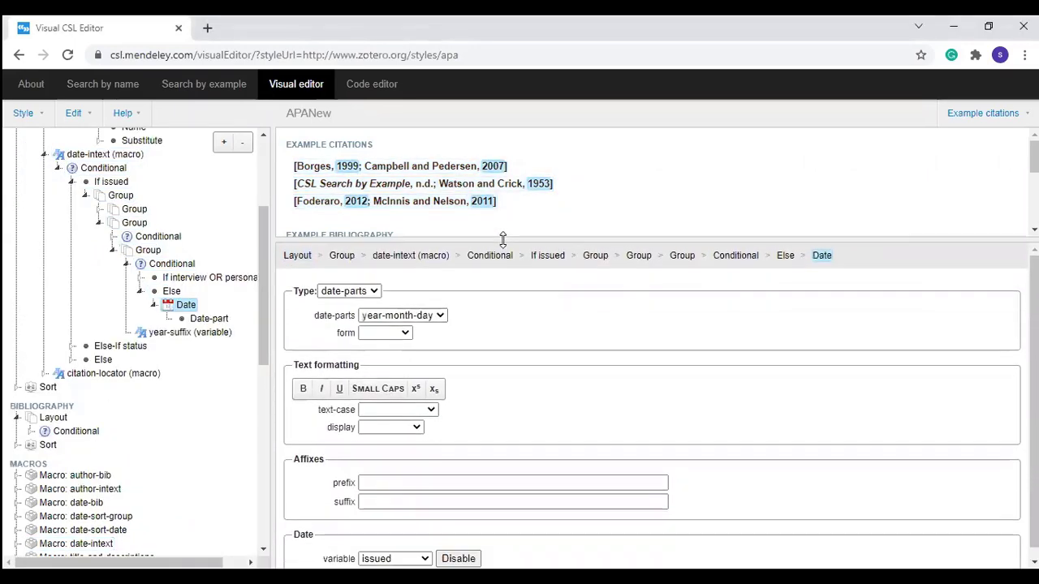
{"action": "left_click", "coordinate": [441, 315]}
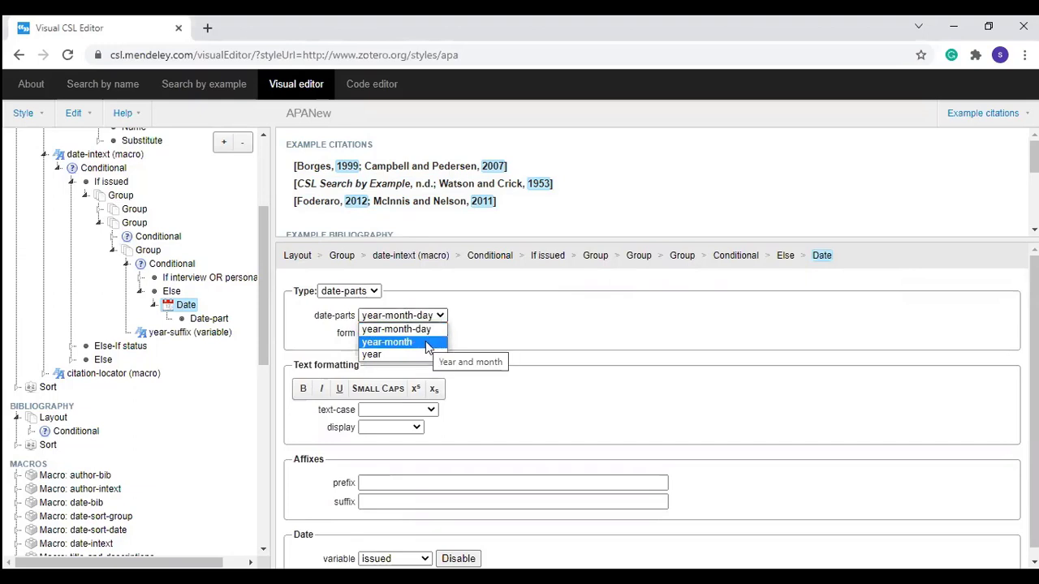
{"action": "left_click", "coordinate": [426, 342]}
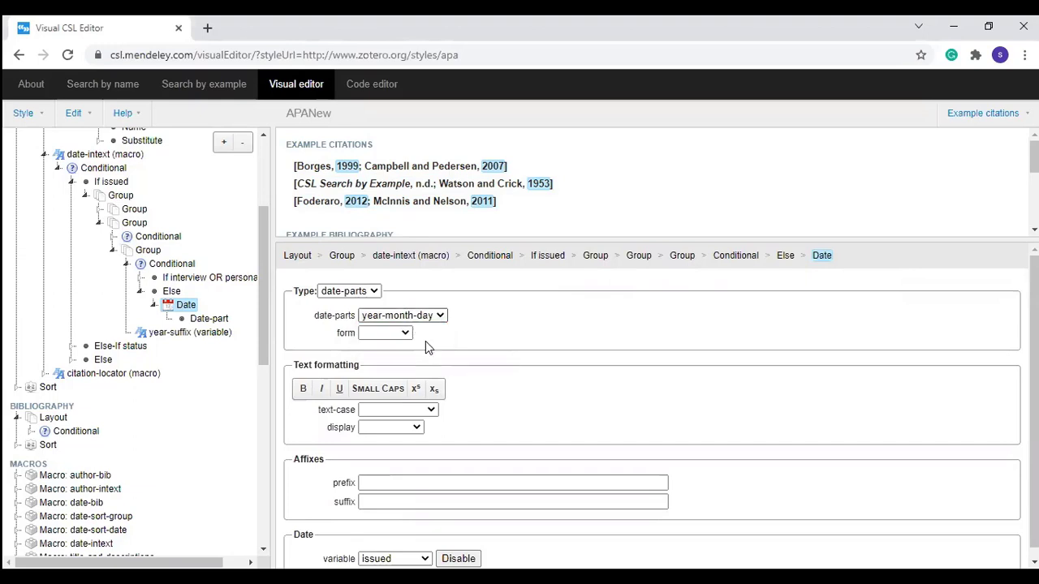
{"action": "left_click", "coordinate": [441, 317]}
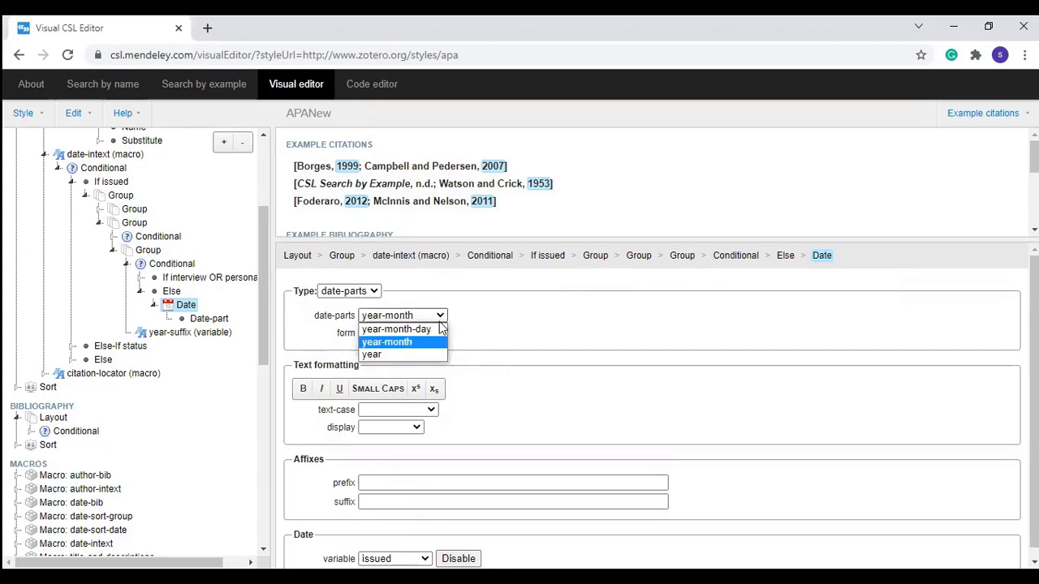
{"action": "left_click", "coordinate": [396, 329]}
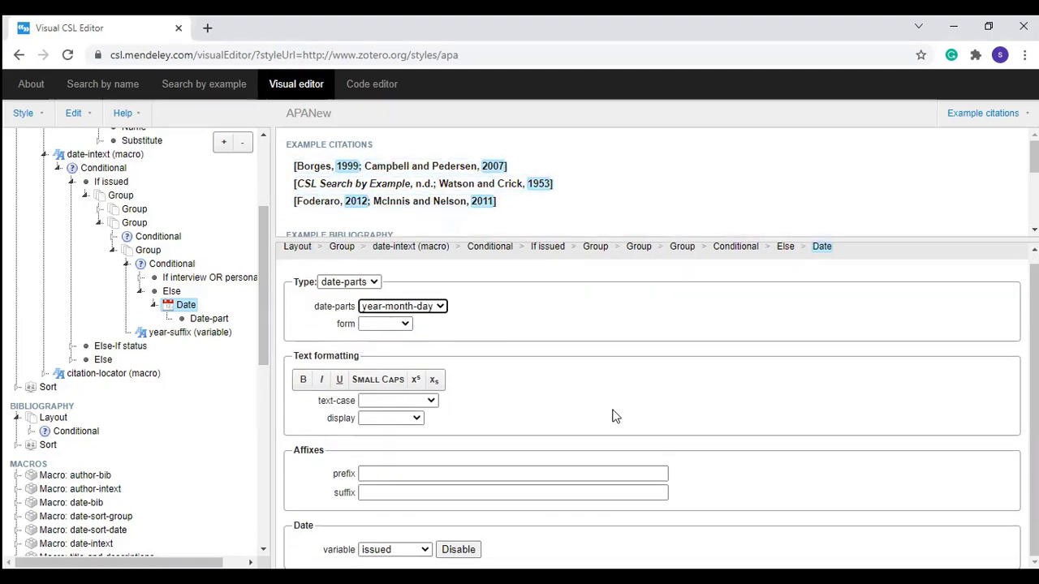
Step: Clear the delimiter of the Group that joins author and year in the inline citations layout
{"action": "left_click", "coordinate": [735, 197]}
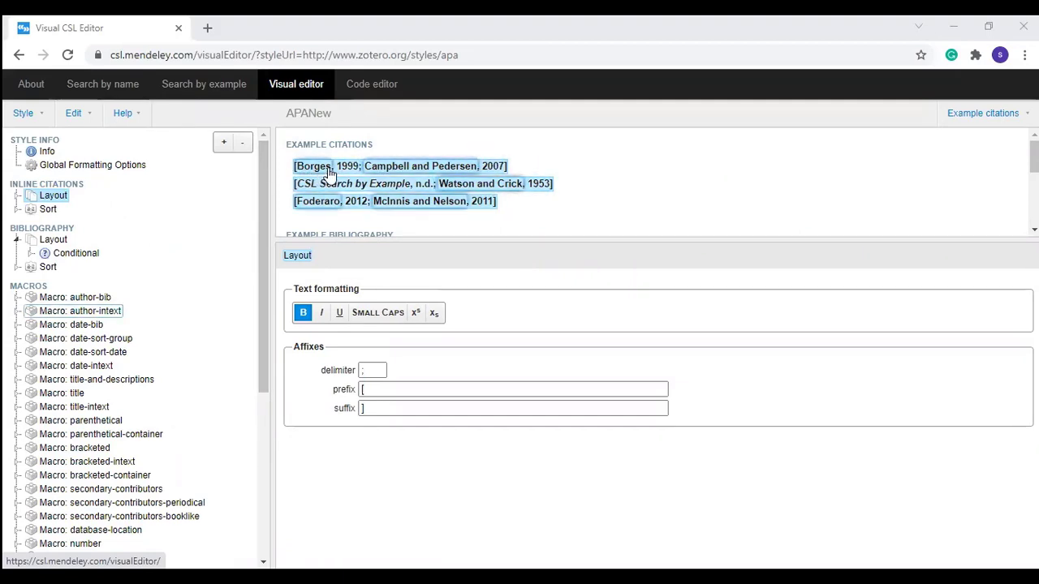
{"action": "left_click", "coordinate": [499, 173]}
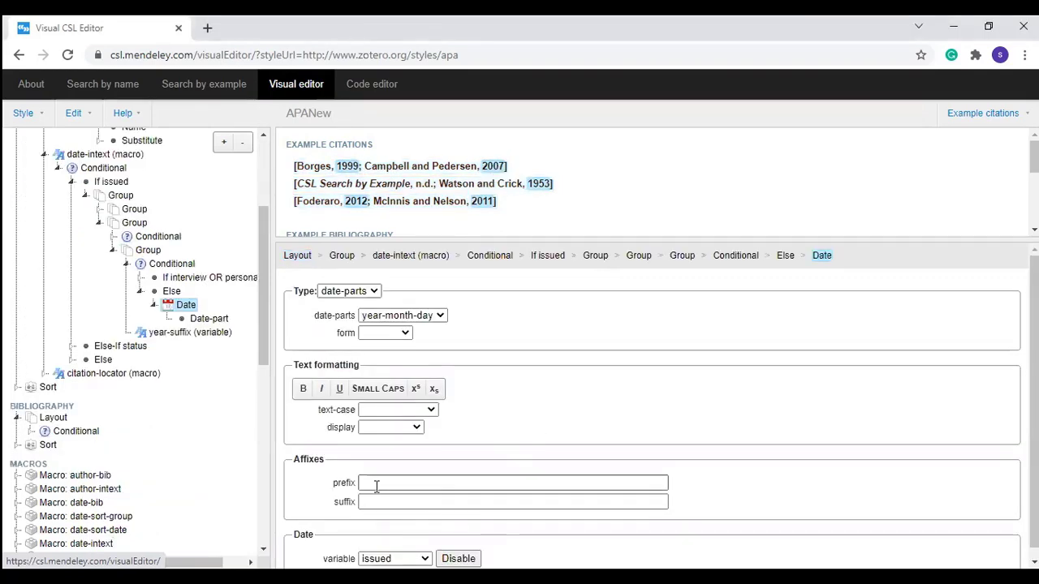
{"action": "left_click", "coordinate": [414, 172]}
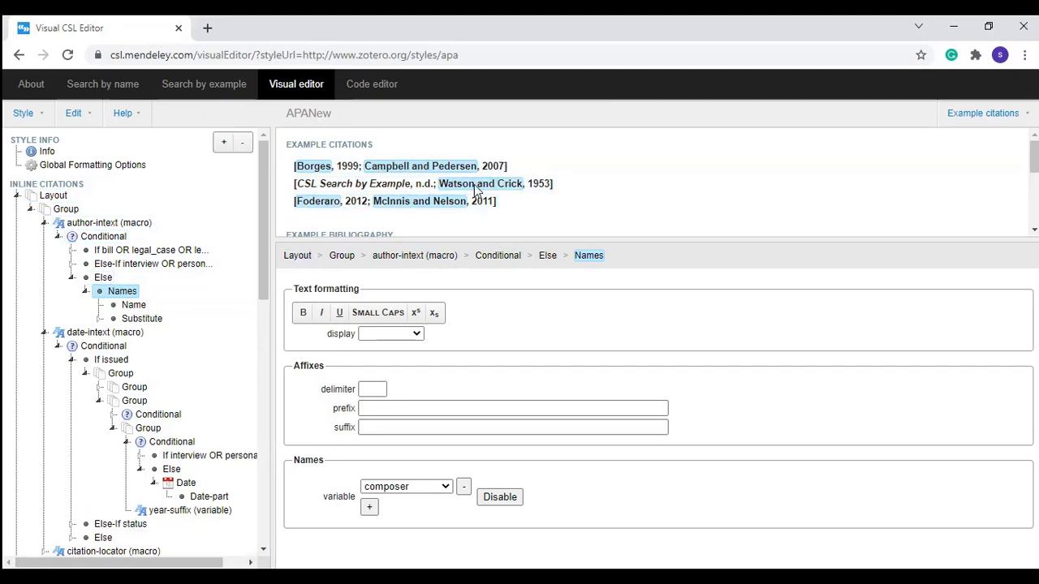
{"action": "left_click", "coordinate": [62, 211]}
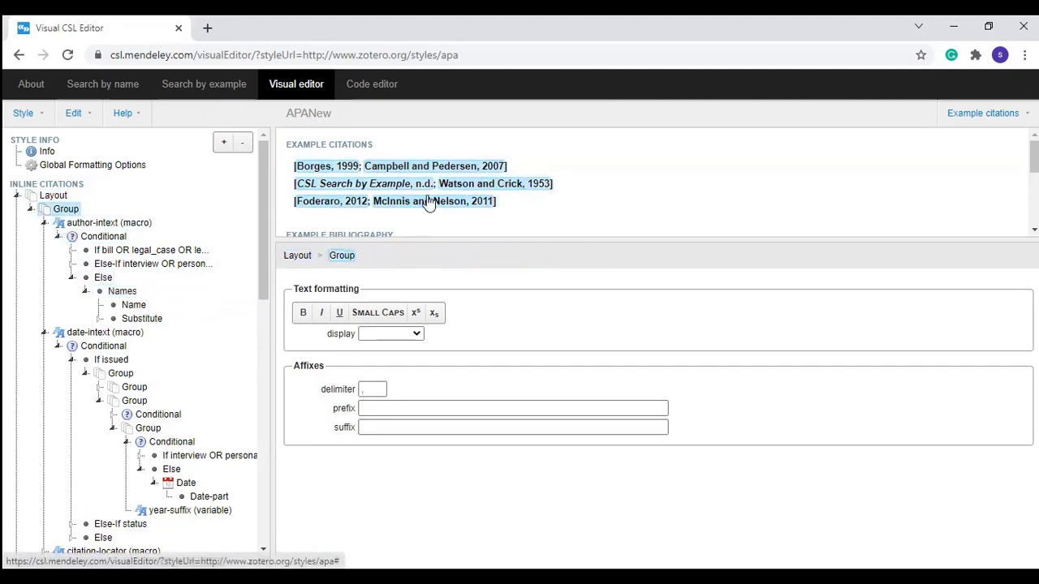
{"action": "left_click", "coordinate": [369, 389]}
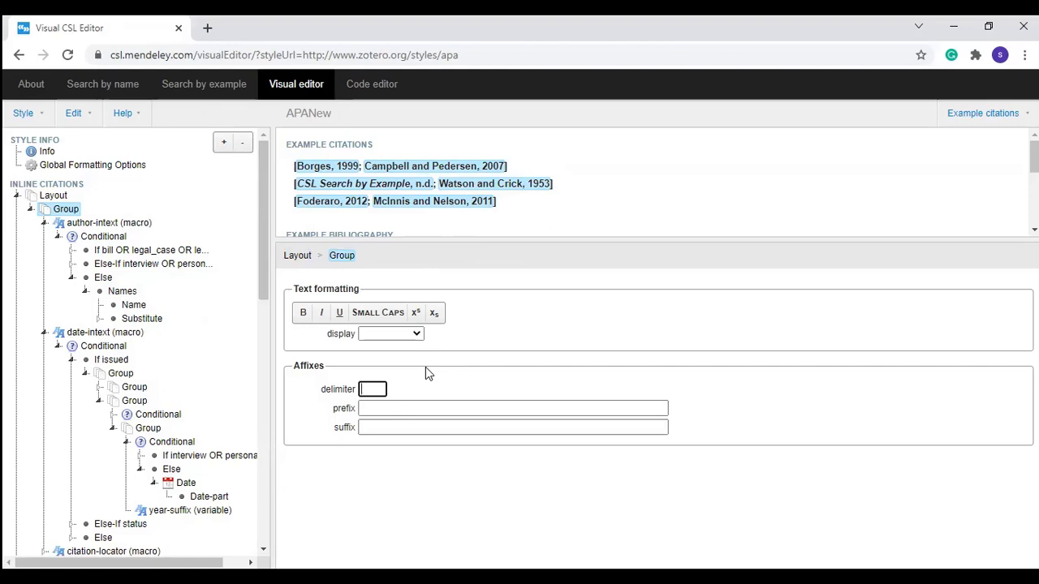
{"action": "key", "text": "BackSpace"}
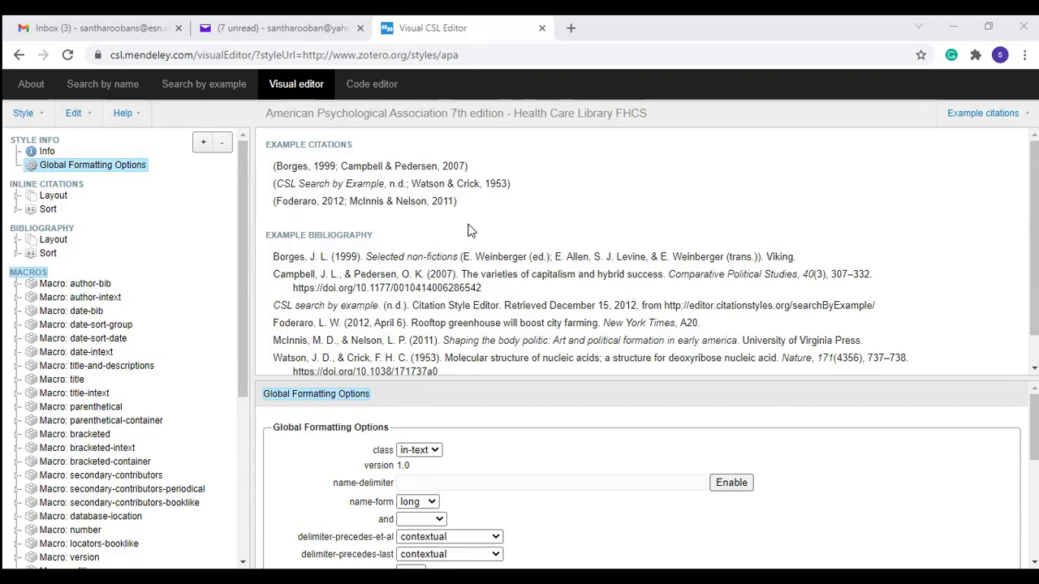
Step: Put quotation marks around the article titles in the bibliography through the title variable's text formatting
{"action": "left_click", "coordinate": [503, 278]}
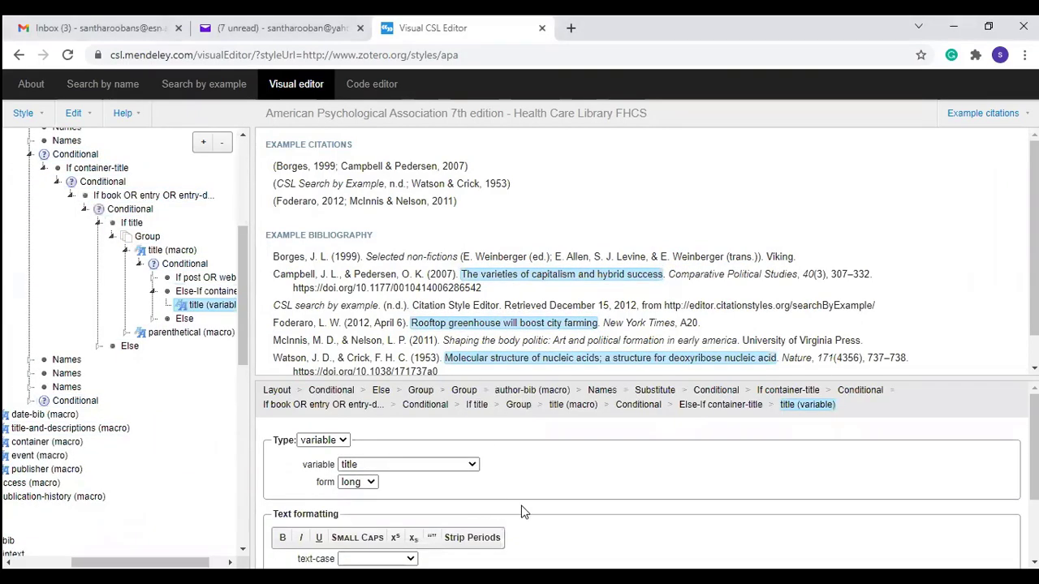
{"action": "scroll", "coordinate": [442, 476], "scroll_direction": "down", "scroll_amount": 2}
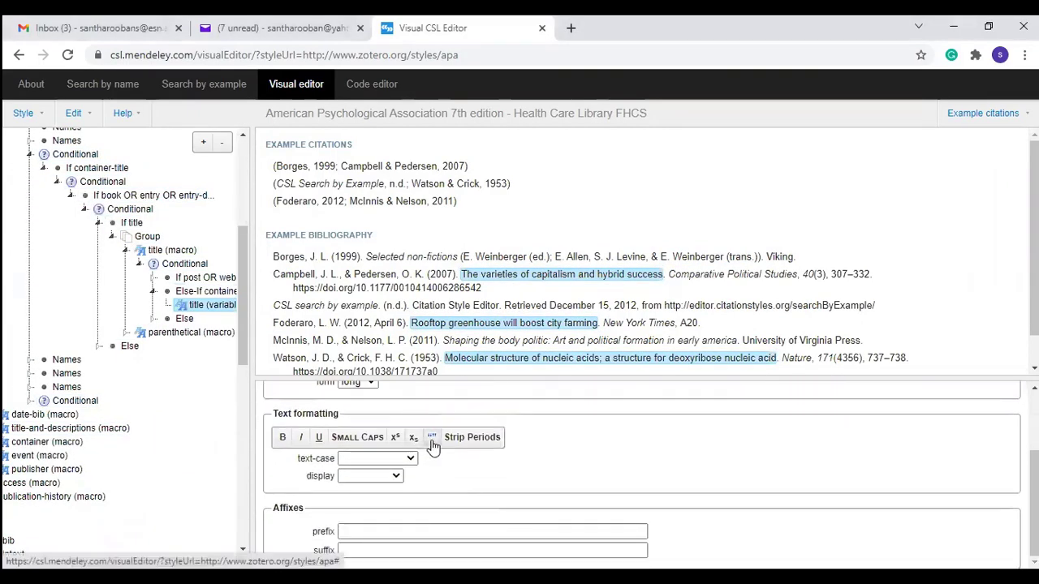
{"action": "left_click", "coordinate": [432, 439]}
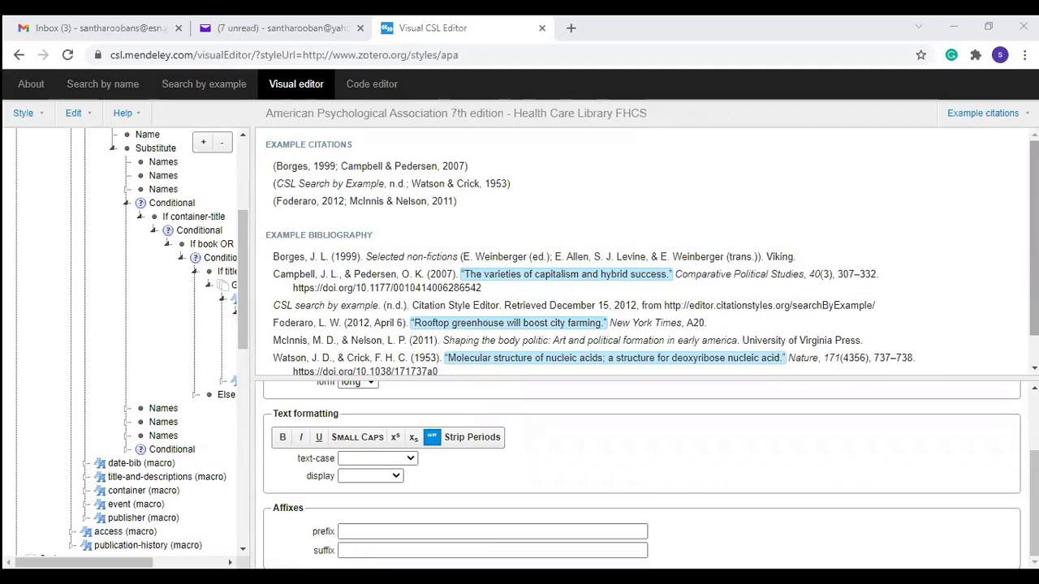
Step: Set the form of the container-title variable to short so the bibliography's journal names are abbreviated
{"action": "left_click", "coordinate": [738, 278]}
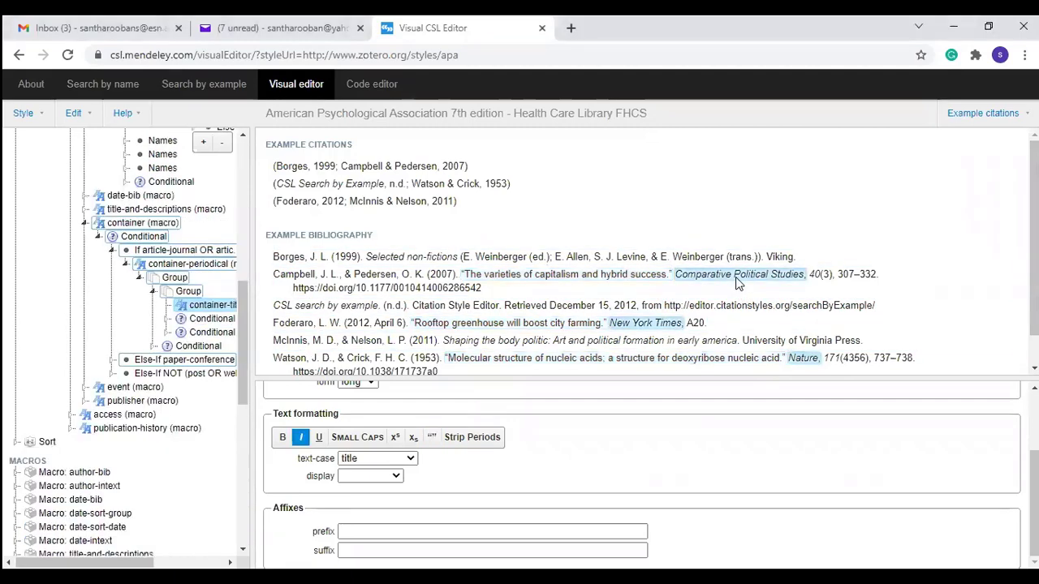
{"action": "scroll", "coordinate": [487, 464], "scroll_direction": "up", "scroll_amount": 2}
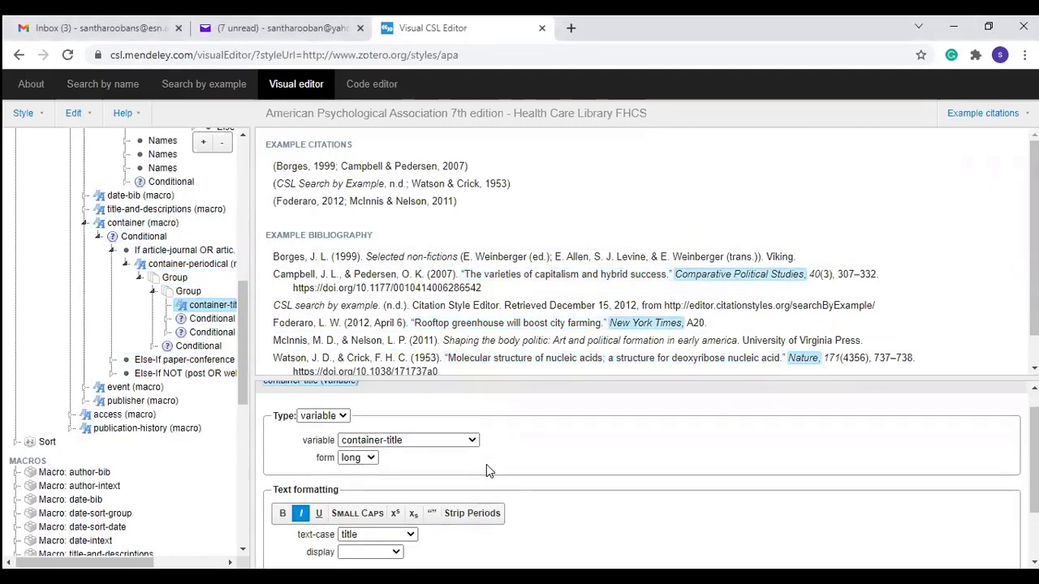
{"action": "left_click", "coordinate": [371, 459]}
{"action": "left_click", "coordinate": [357, 485]}
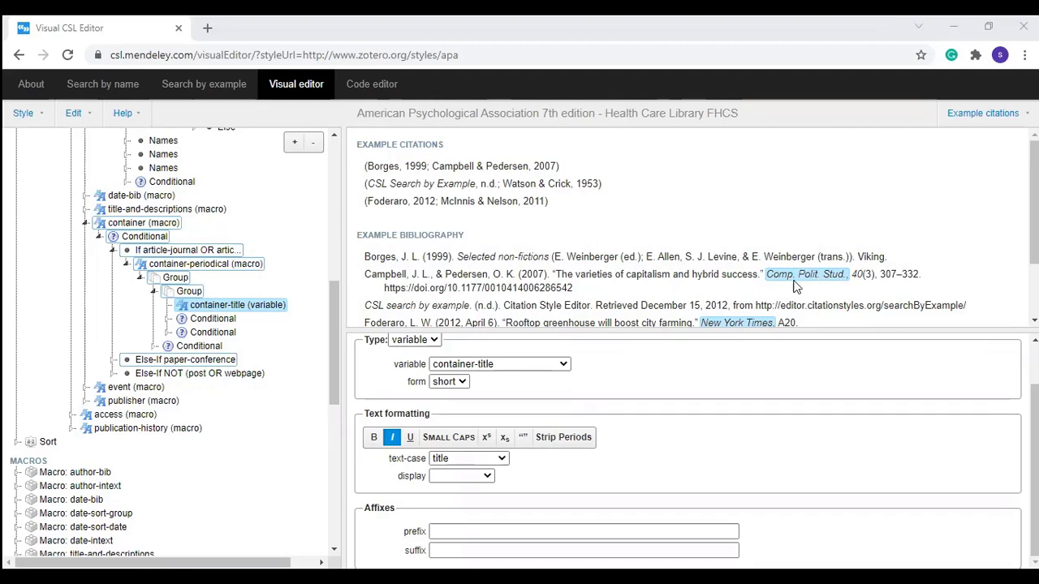
{"action": "left_click", "coordinate": [564, 437]}
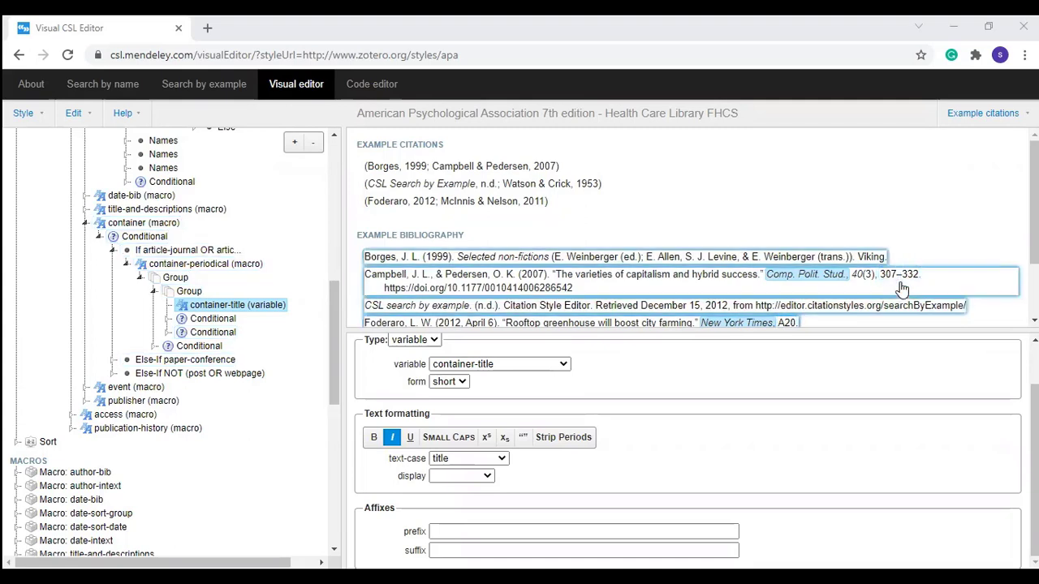
Step: Set the form of the bibliography's page variable to short
{"action": "left_click", "coordinate": [908, 278]}
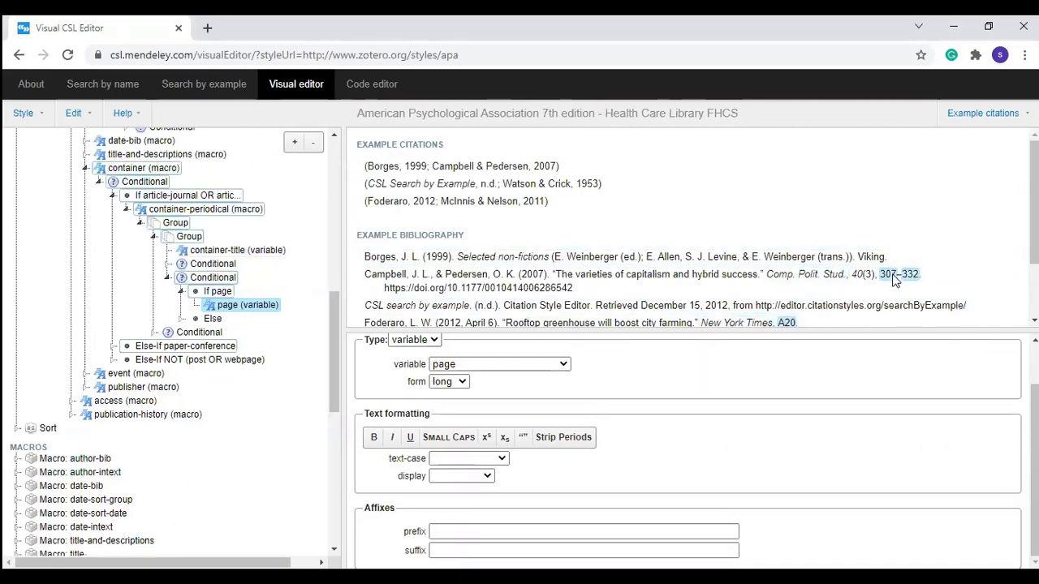
{"action": "left_click", "coordinate": [462, 384]}
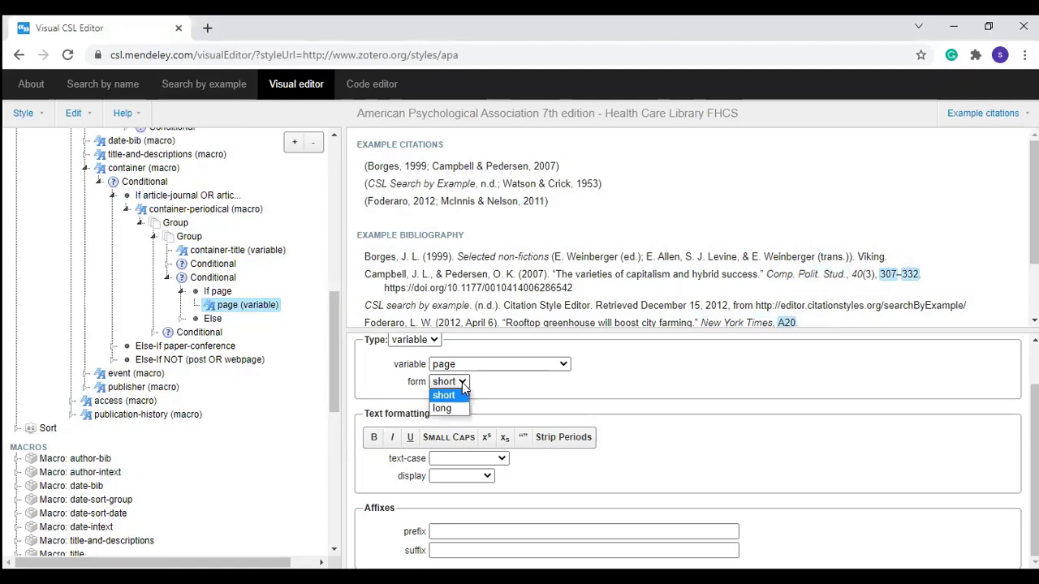
{"action": "left_click", "coordinate": [540, 392]}
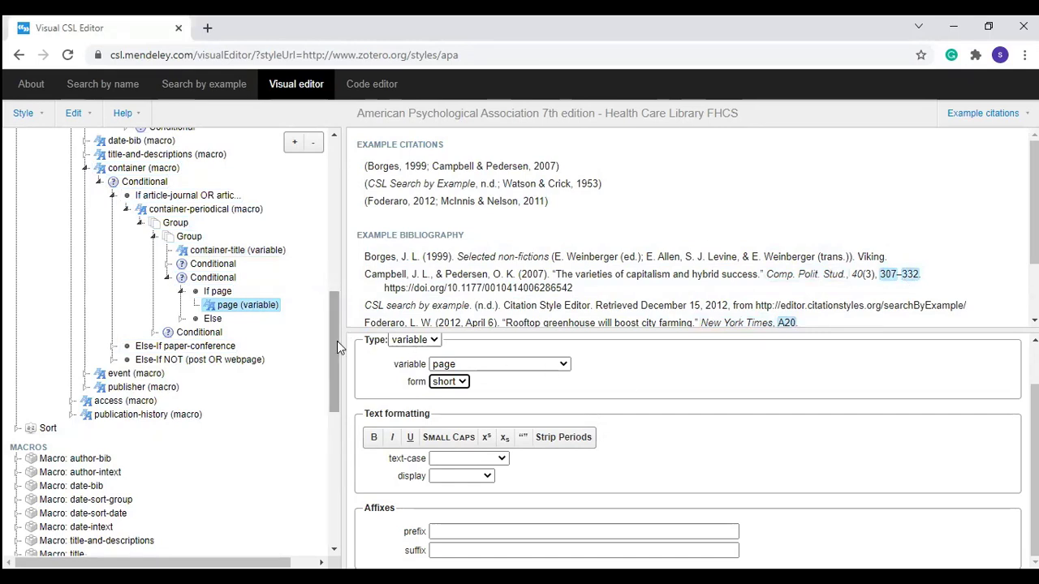
Step: Set the page-range-format to minimal in the style's global formatting options
{"action": "left_click_drag", "start_coordinate": [334, 341], "coordinate": [364, 151]}
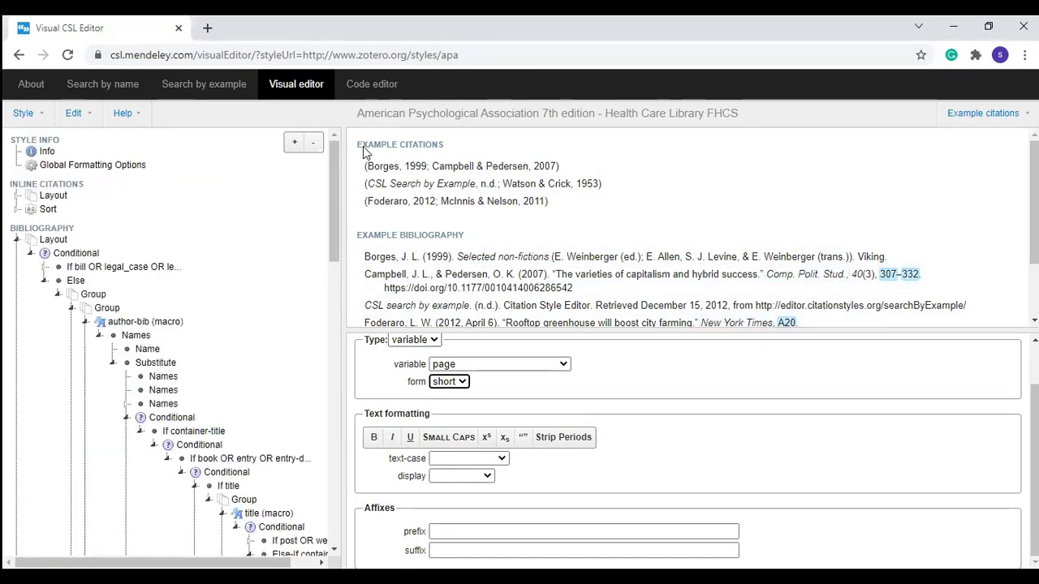
{"action": "left_click", "coordinate": [124, 166]}
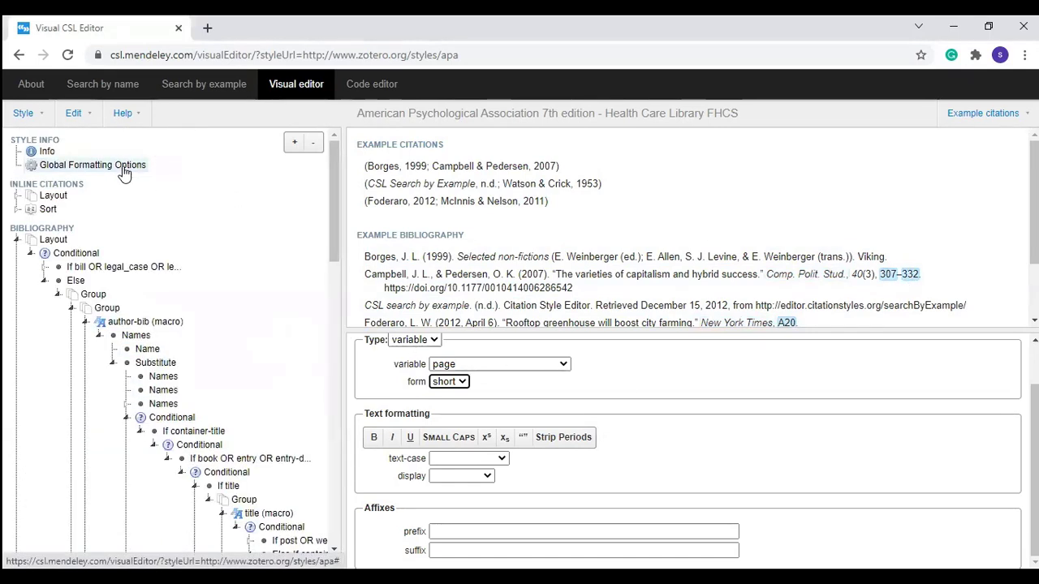
{"action": "scroll", "coordinate": [622, 417], "scroll_direction": "down", "scroll_amount": 3}
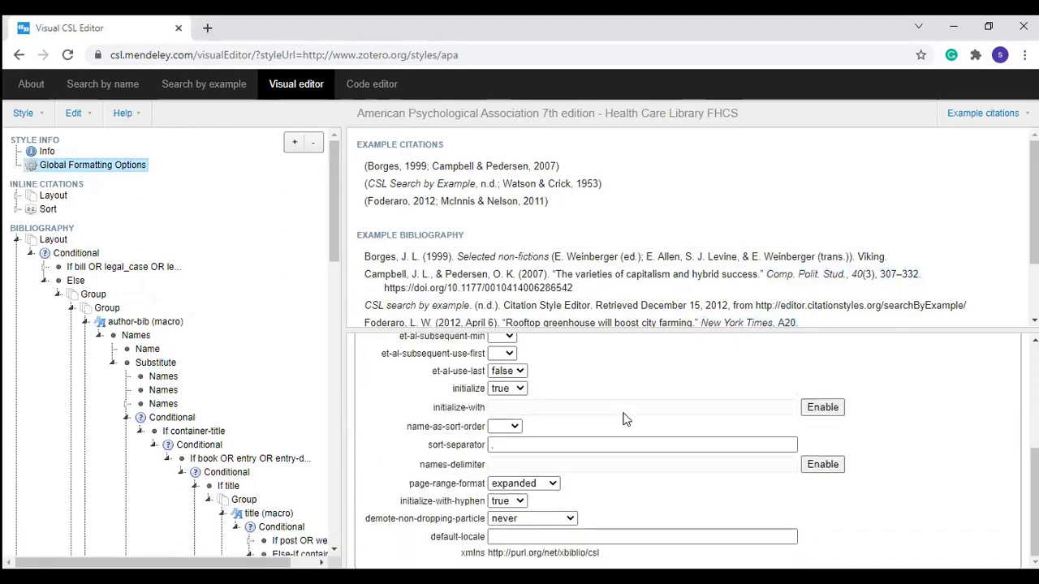
{"action": "left_click", "coordinate": [552, 484]}
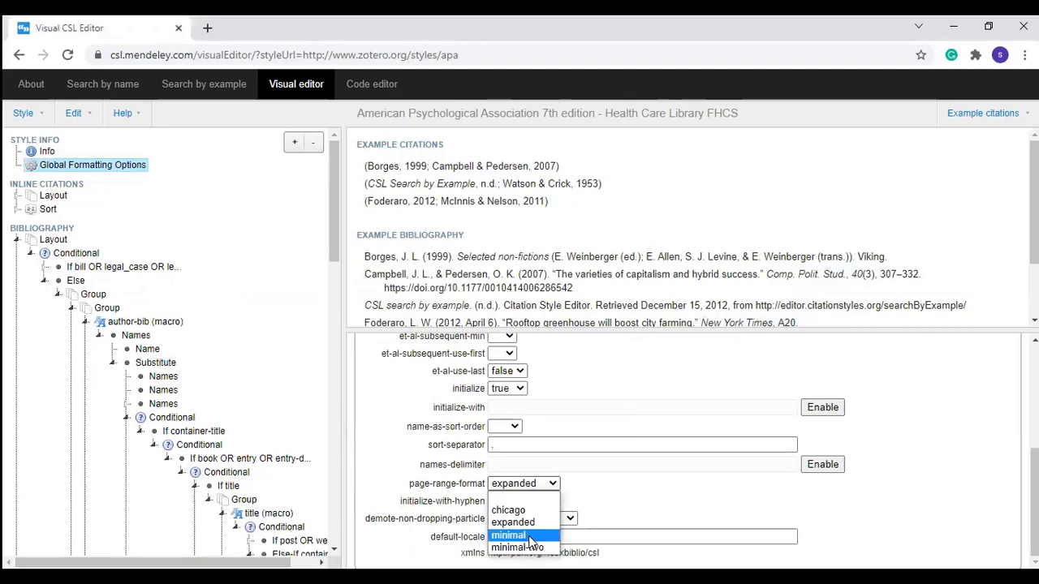
{"action": "left_click", "coordinate": [532, 524]}
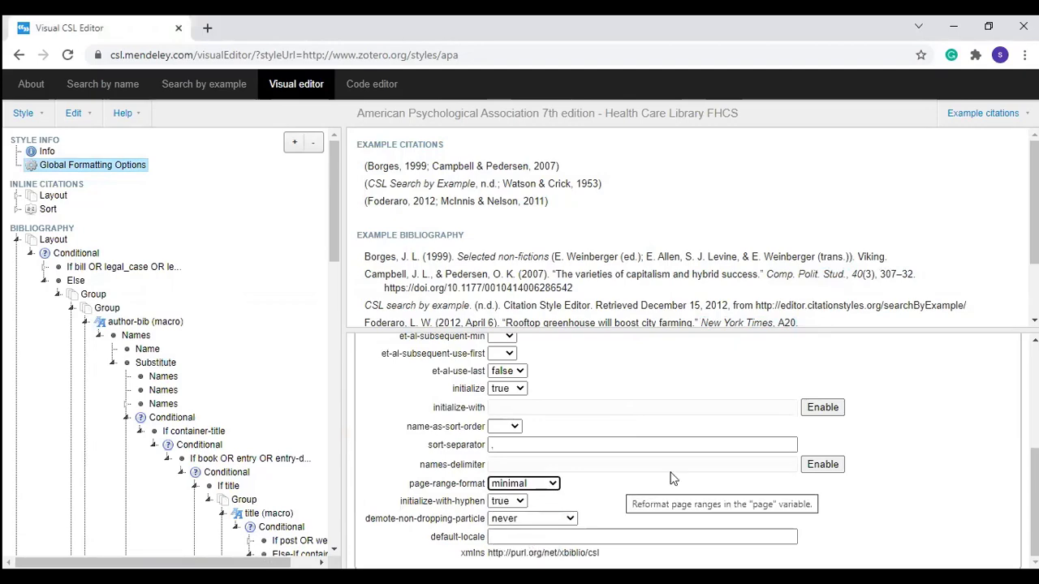
Step: Replace the "retrieved" term before the access date in the web page's bibliography entry with "available at"
{"action": "scroll", "coordinate": [937, 277], "scroll_direction": "down", "scroll_amount": 1}
{"action": "left_click", "coordinate": [861, 229]}
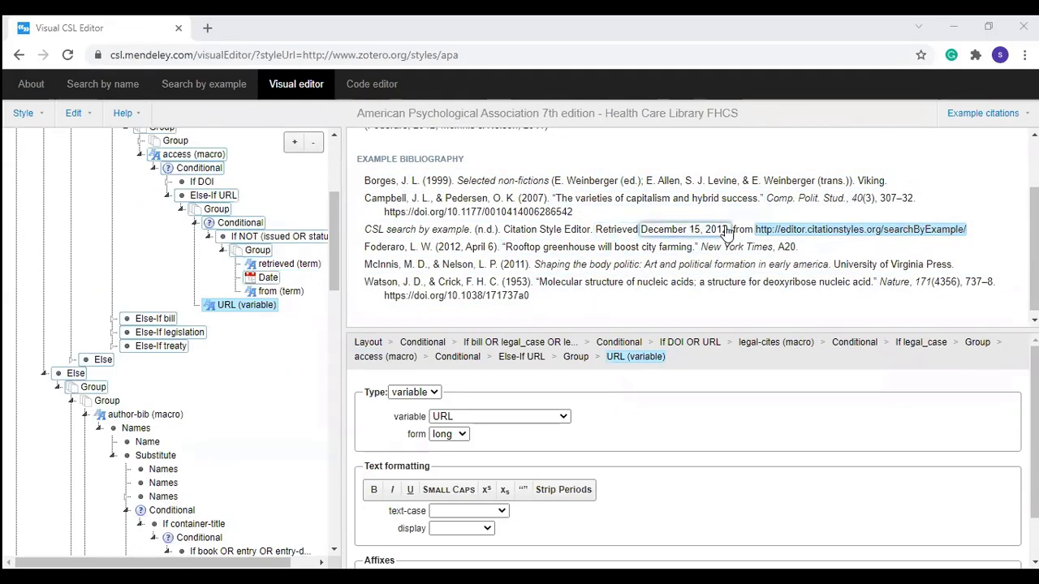
{"action": "left_click", "coordinate": [616, 233]}
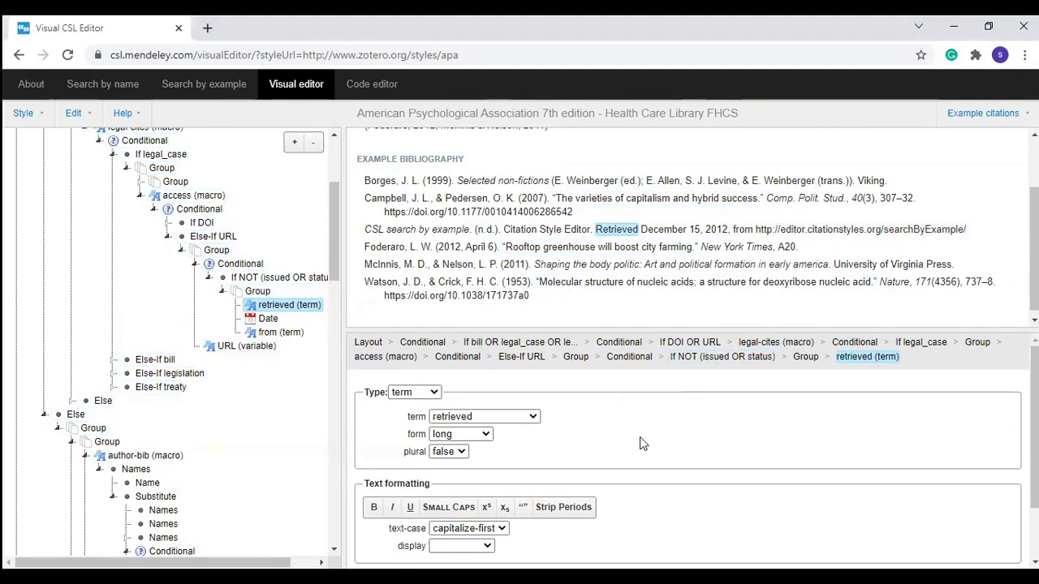
{"action": "left_click", "coordinate": [533, 418]}
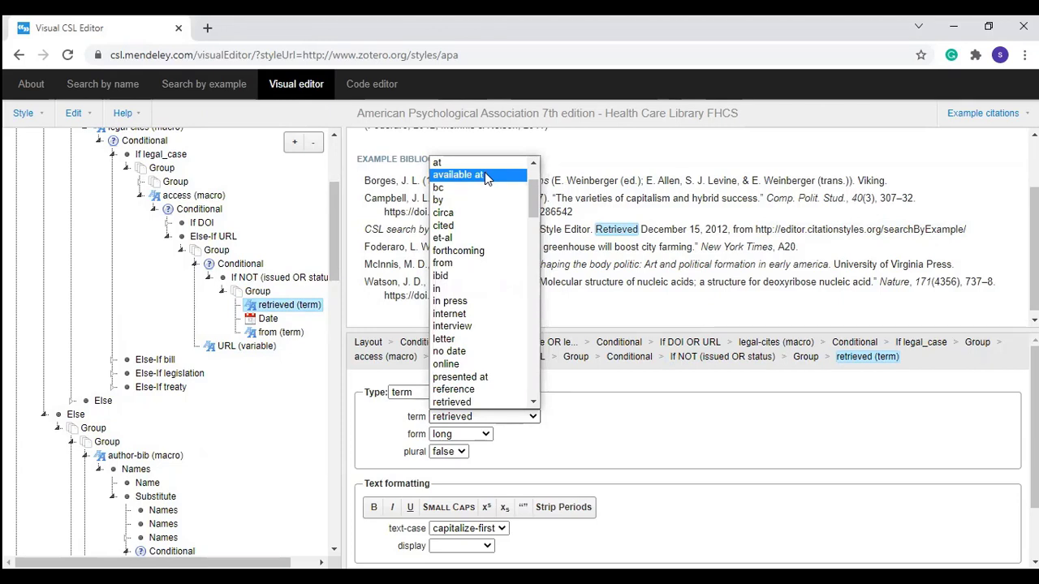
{"action": "left_click", "coordinate": [649, 396]}
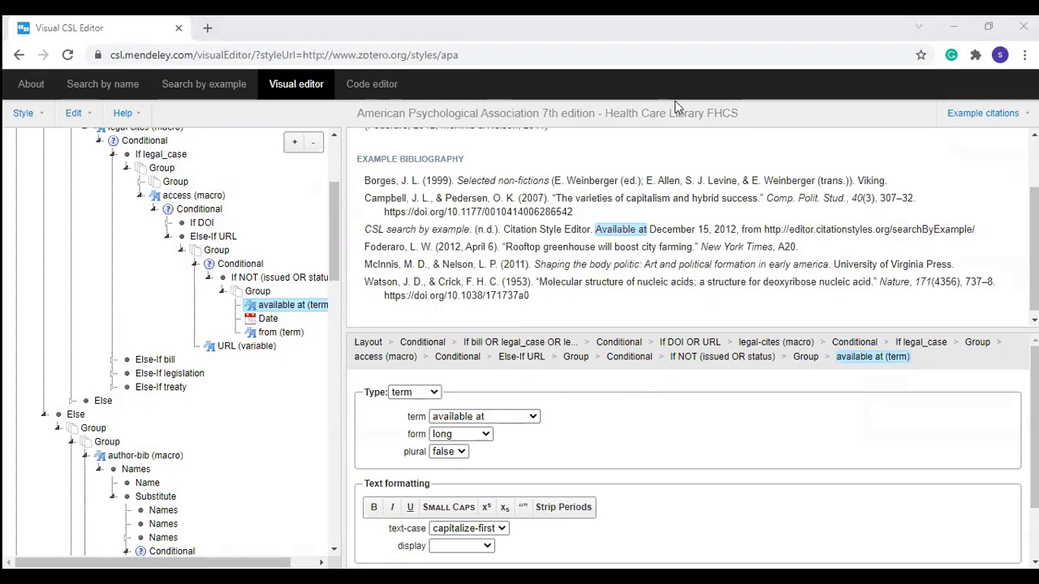
Step: Set et-al-min to 6 for the author names in the bibliography
{"action": "left_click", "coordinate": [398, 205]}
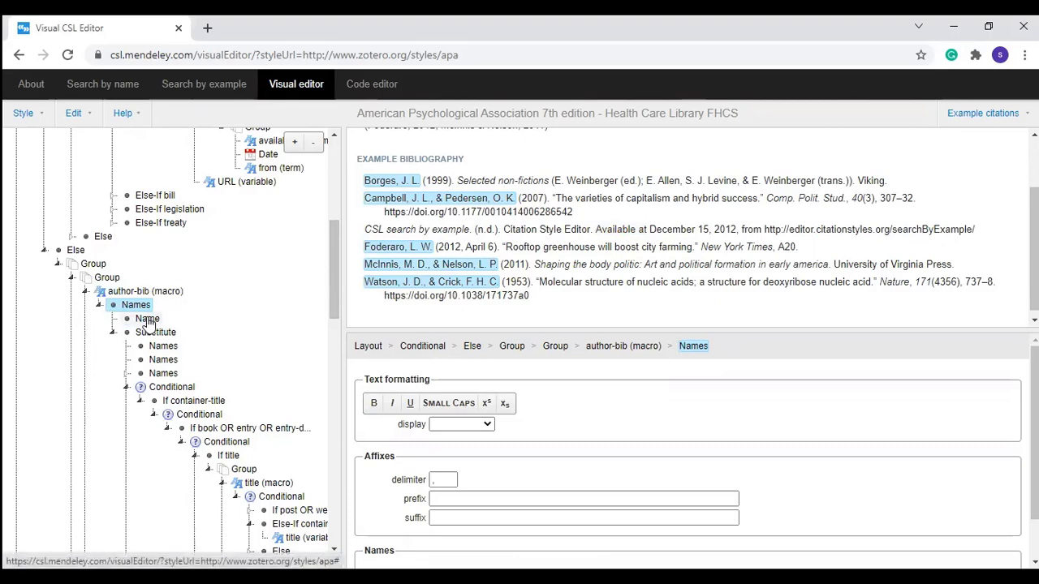
{"action": "left_click", "coordinate": [147, 319]}
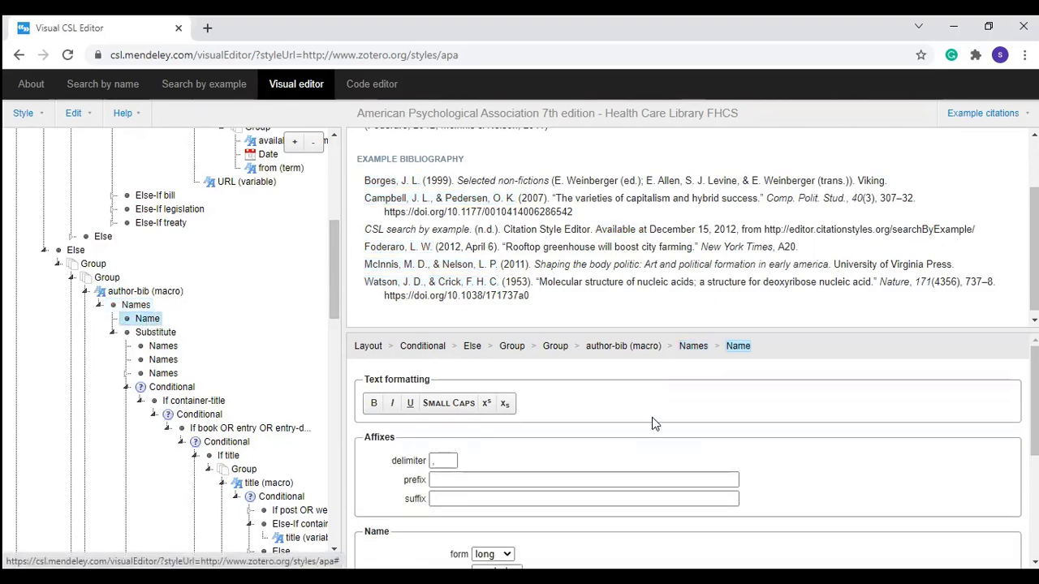
{"action": "scroll", "coordinate": [664, 425], "scroll_direction": "down", "scroll_amount": 3}
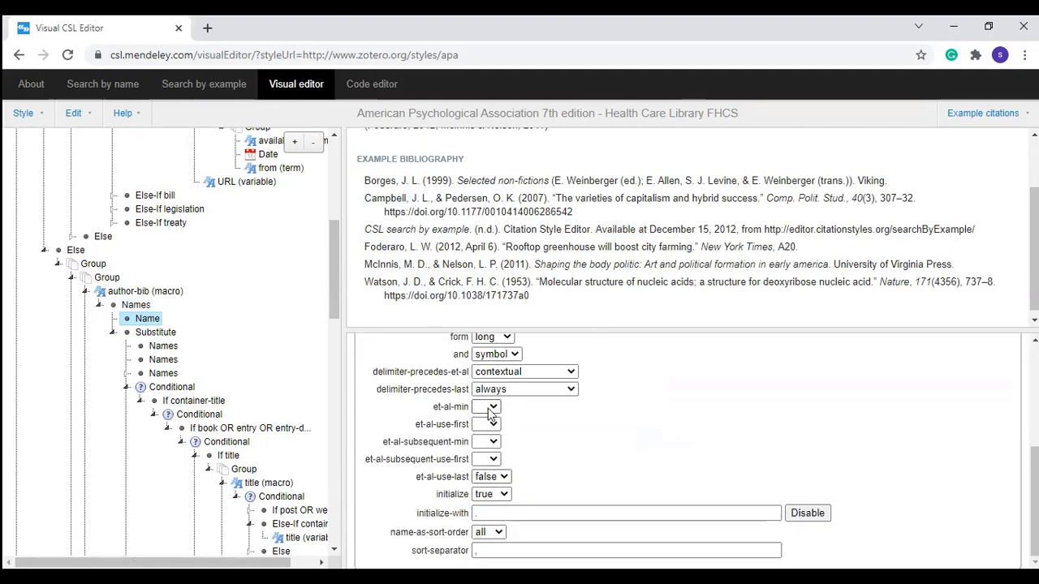
{"action": "mouse_move", "coordinate": [489, 415]}
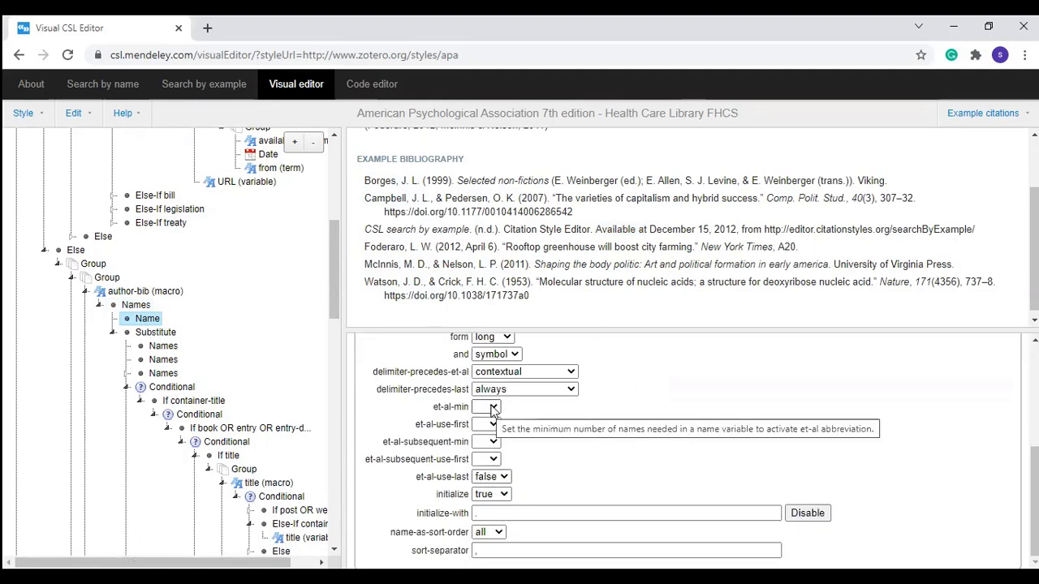
{"action": "left_click", "coordinate": [489, 408]}
{"action": "left_click", "coordinate": [486, 499]}
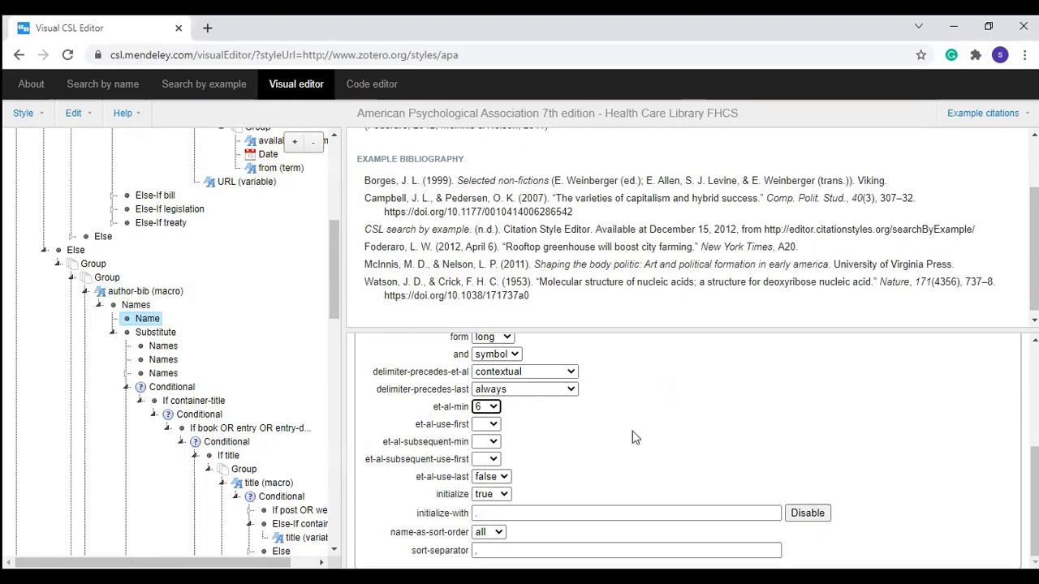
{"action": "left_click", "coordinate": [492, 409]}
{"action": "left_click", "coordinate": [480, 242]}
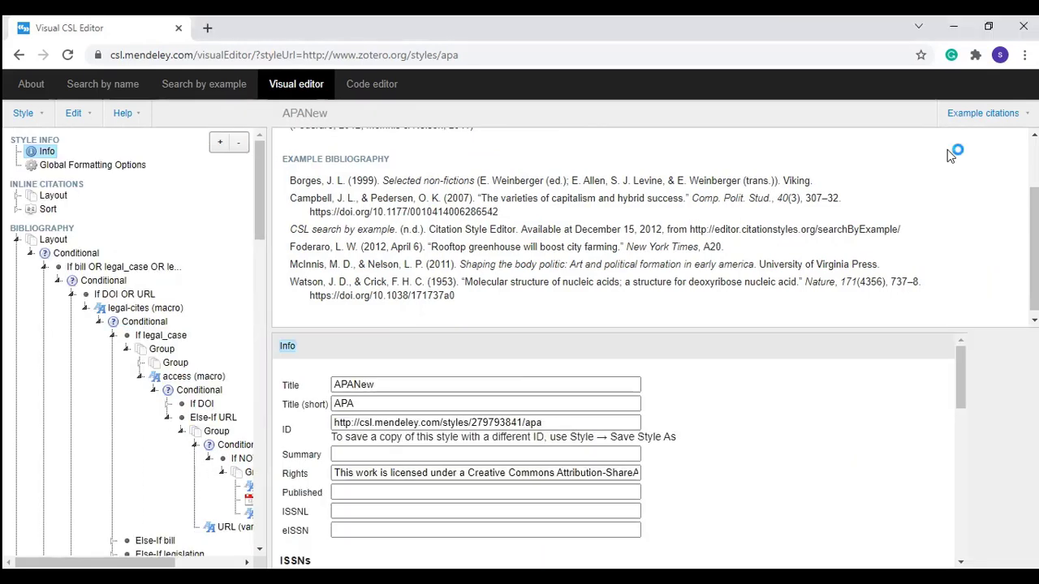
Step: Put quotation marks around the book titles in the bibliography through the title variable's text formatting
{"action": "left_click", "coordinate": [795, 202]}
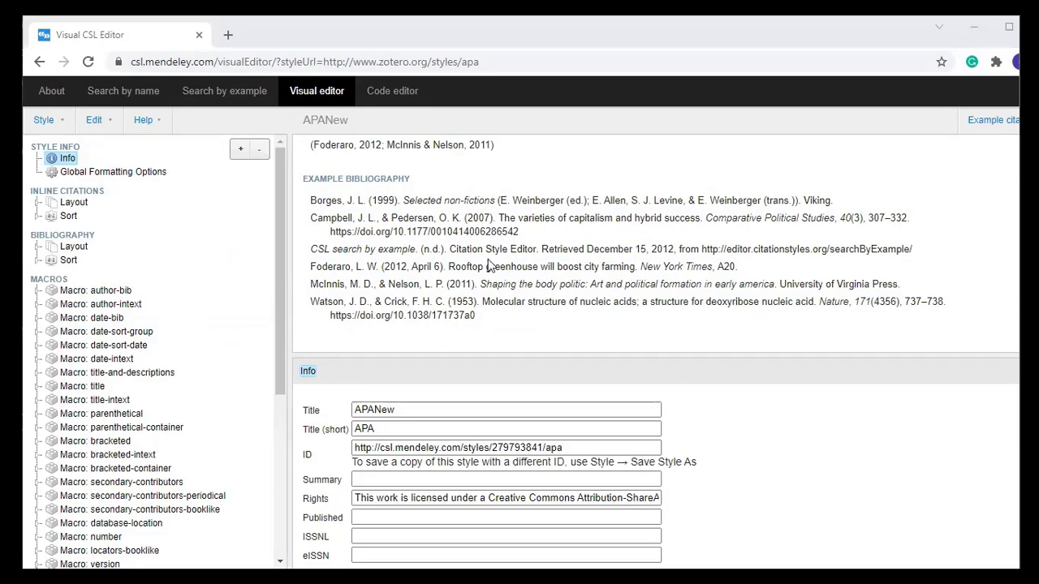
{"action": "left_click", "coordinate": [455, 202]}
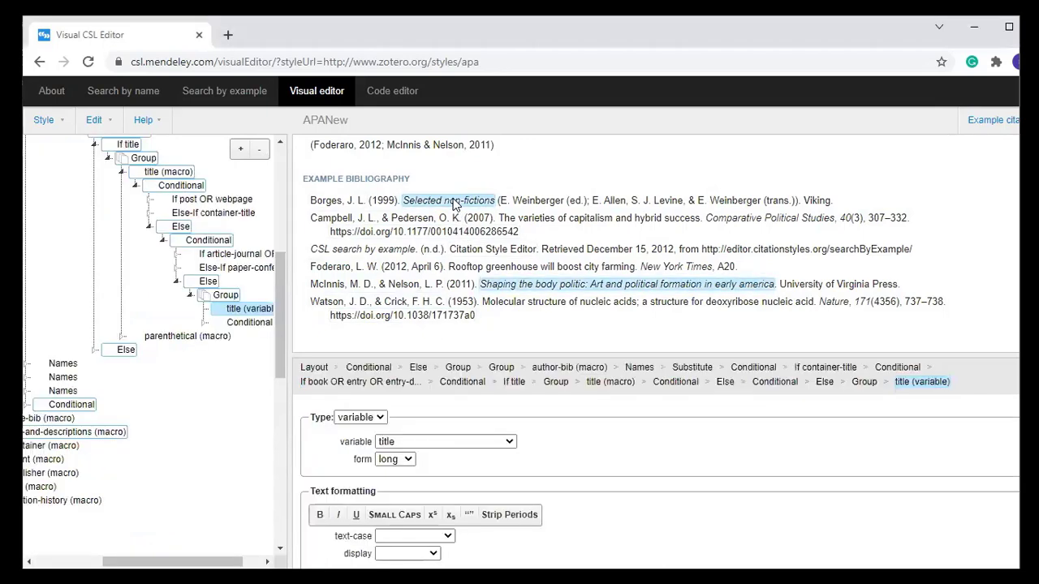
{"action": "scroll", "coordinate": [535, 443], "scroll_direction": "down", "scroll_amount": 2}
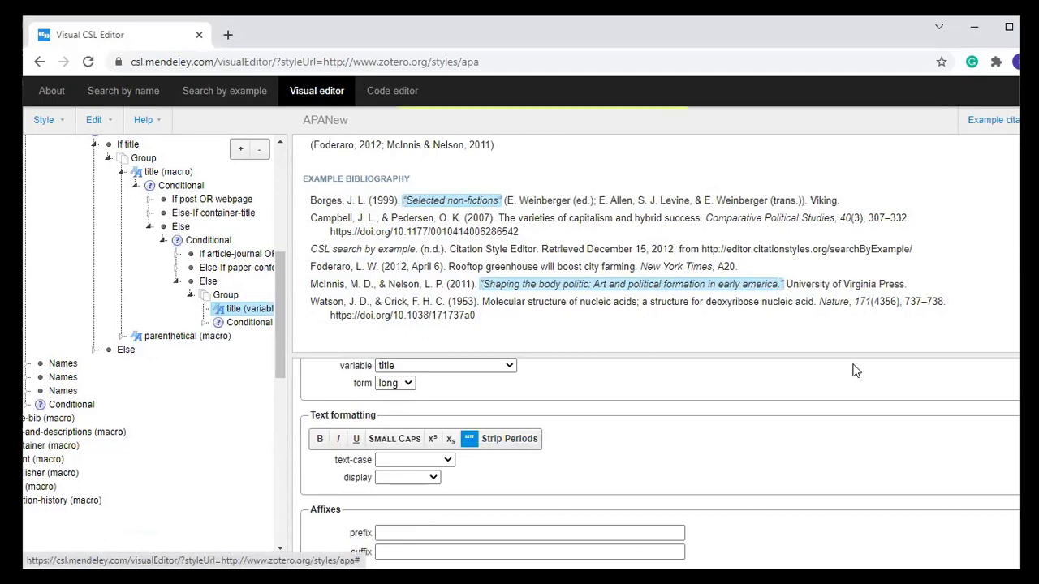
Step: Make the author names and the journal titles in the bibliography bold
{"action": "left_click", "coordinate": [330, 203]}
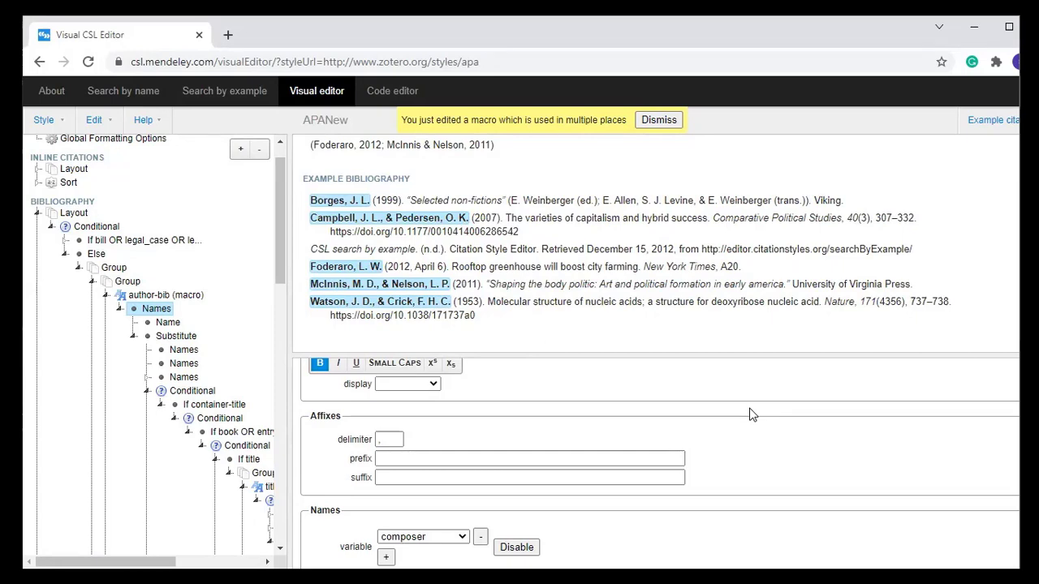
{"action": "left_click", "coordinate": [755, 219]}
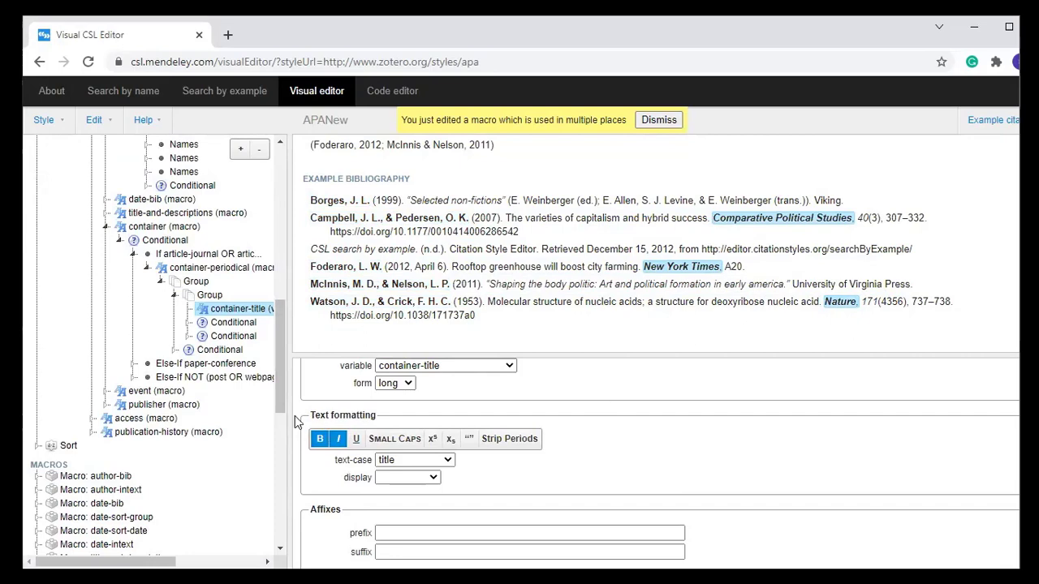
Step: Save the edited style as a copy with the style ID ending APANew and open it in Mendeley Desktop
{"action": "left_click_drag", "start_coordinate": [281, 390], "coordinate": [279, 163]}
{"action": "left_click", "coordinate": [76, 132]}
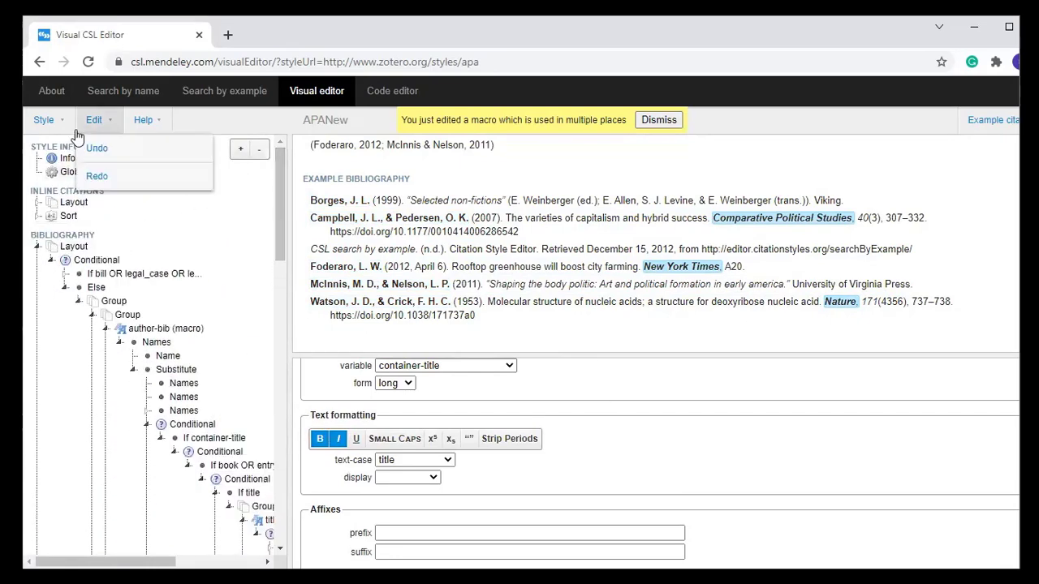
{"action": "left_click", "coordinate": [57, 123]}
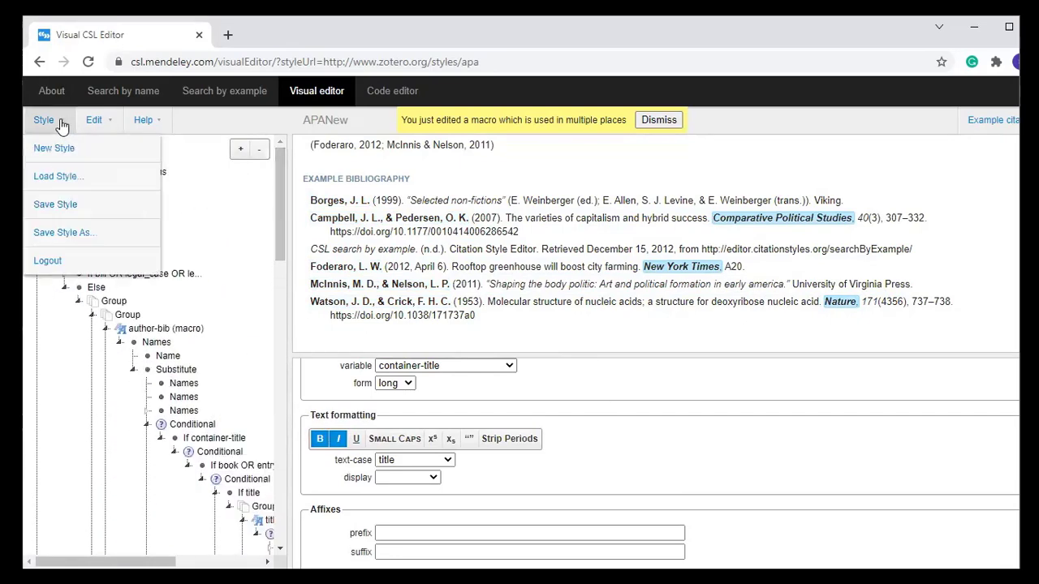
{"action": "left_click", "coordinate": [92, 235]}
{"action": "left_click_drag", "start_coordinate": [469, 332], "coordinate": [430, 335]}
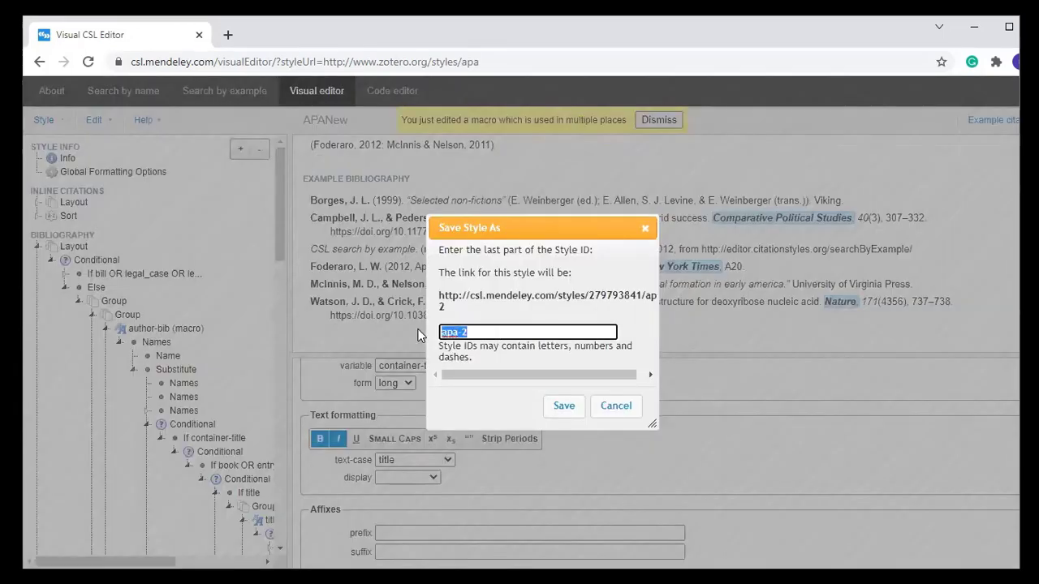
{"action": "type", "text": "APANew"}
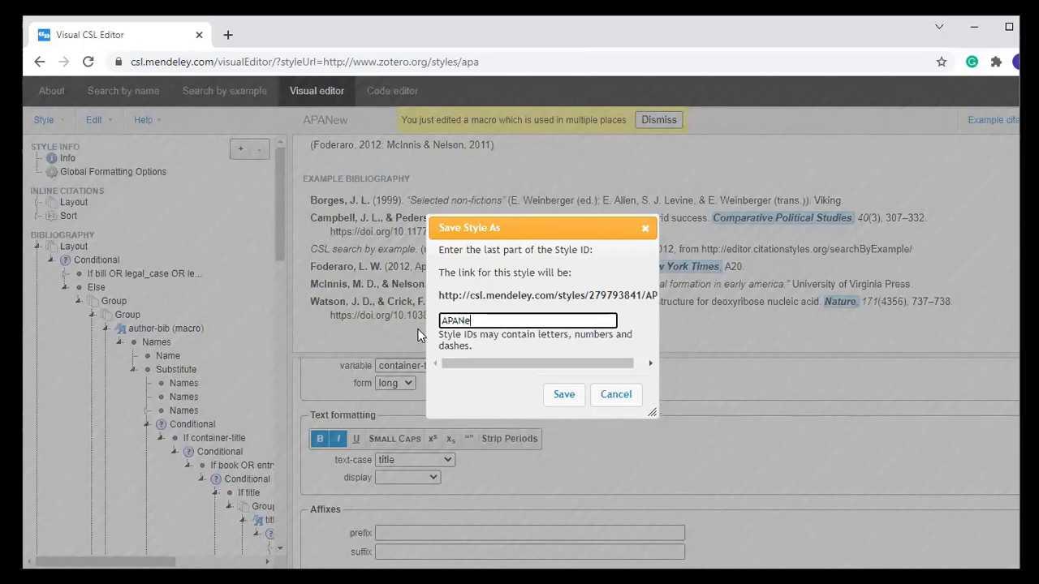
{"action": "left_click", "coordinate": [571, 405]}
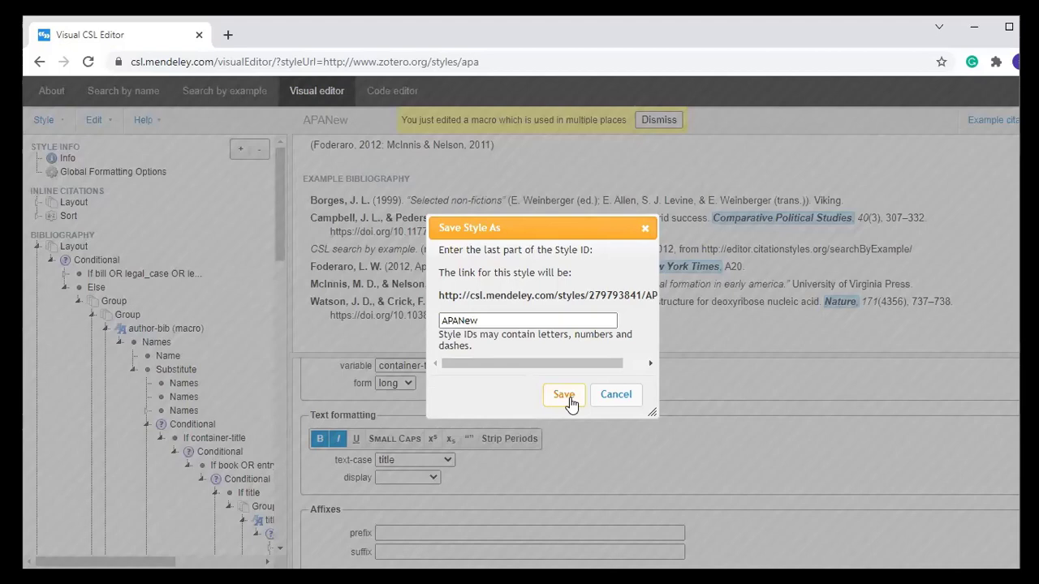
{"action": "left_click", "coordinate": [570, 404]}
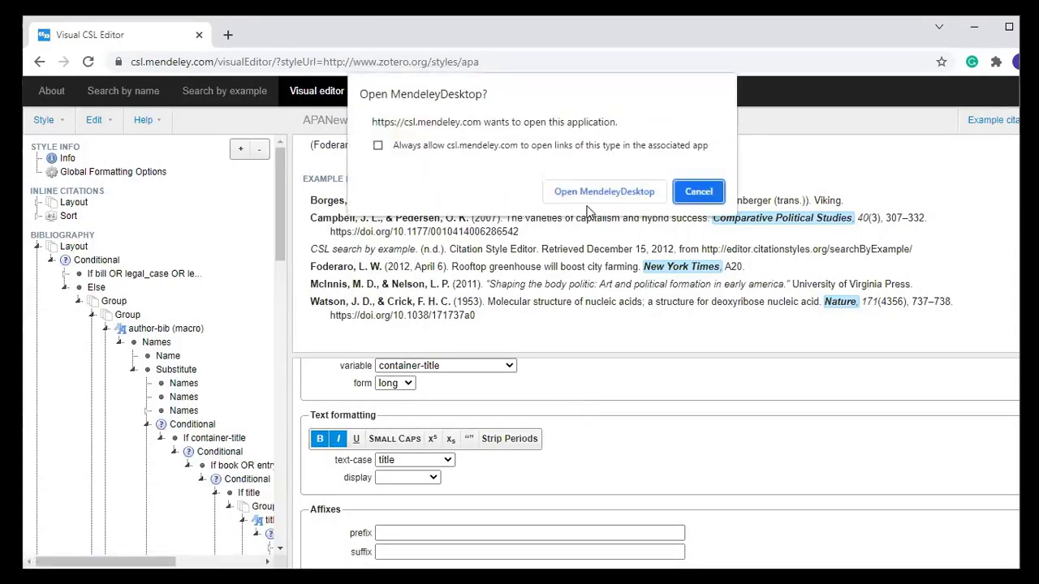
{"action": "left_click", "coordinate": [591, 195]}
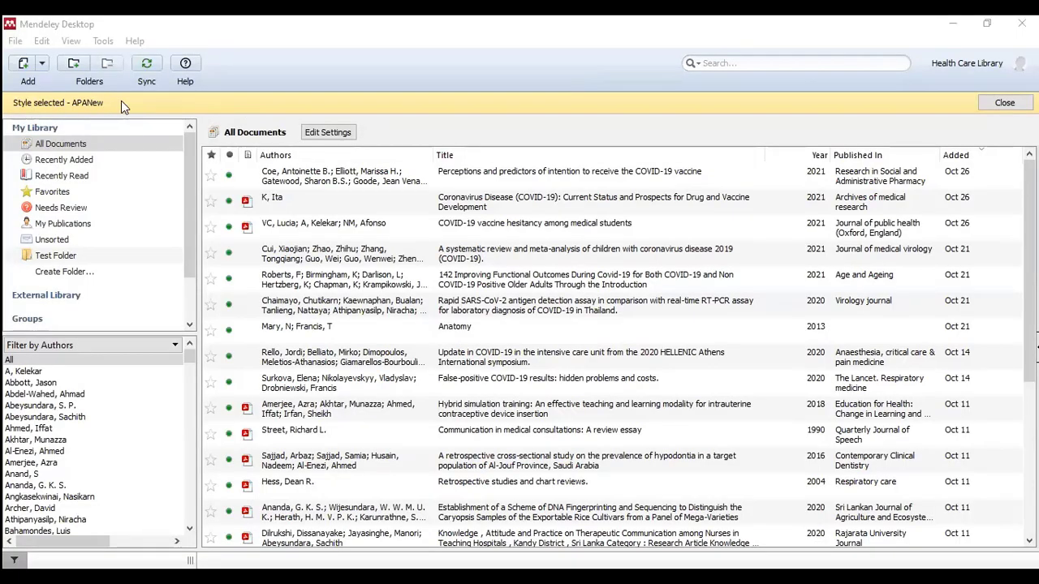
Step: Select APANew as the citation style and display the library as citations
{"action": "left_click", "coordinate": [70, 42]}
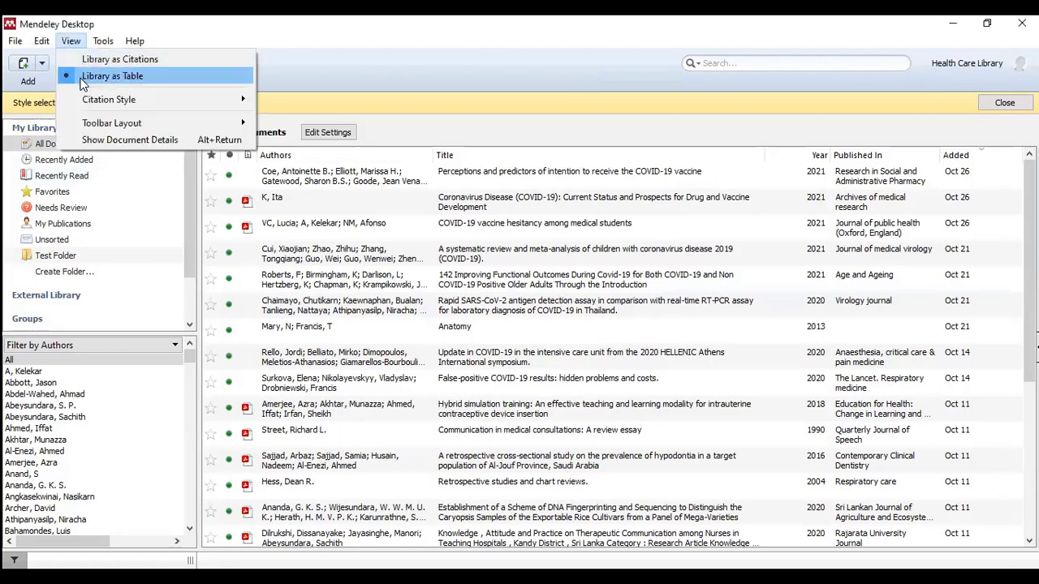
{"action": "mouse_move", "coordinate": [90, 100]}
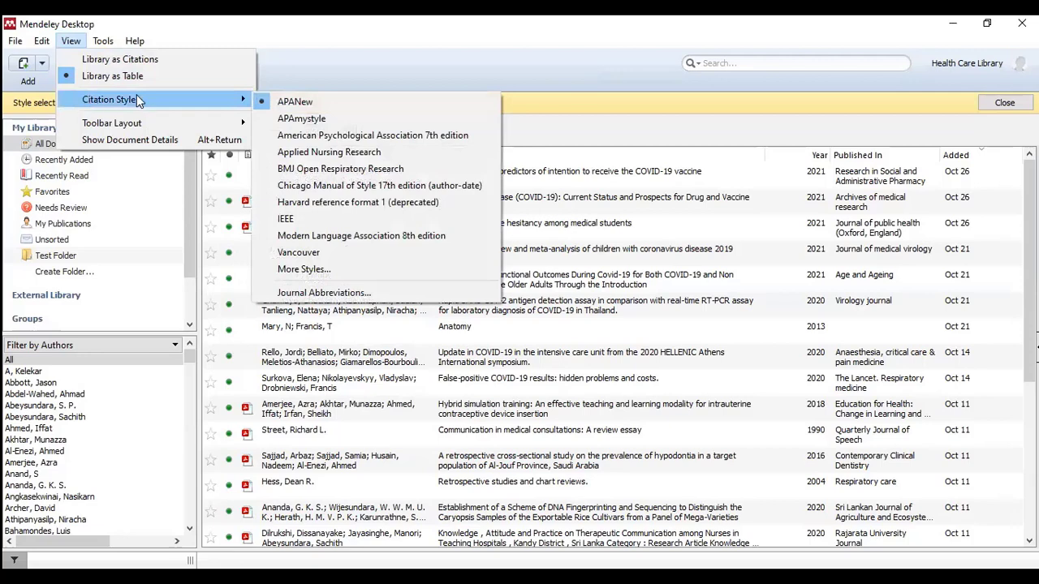
{"action": "left_click", "coordinate": [302, 101]}
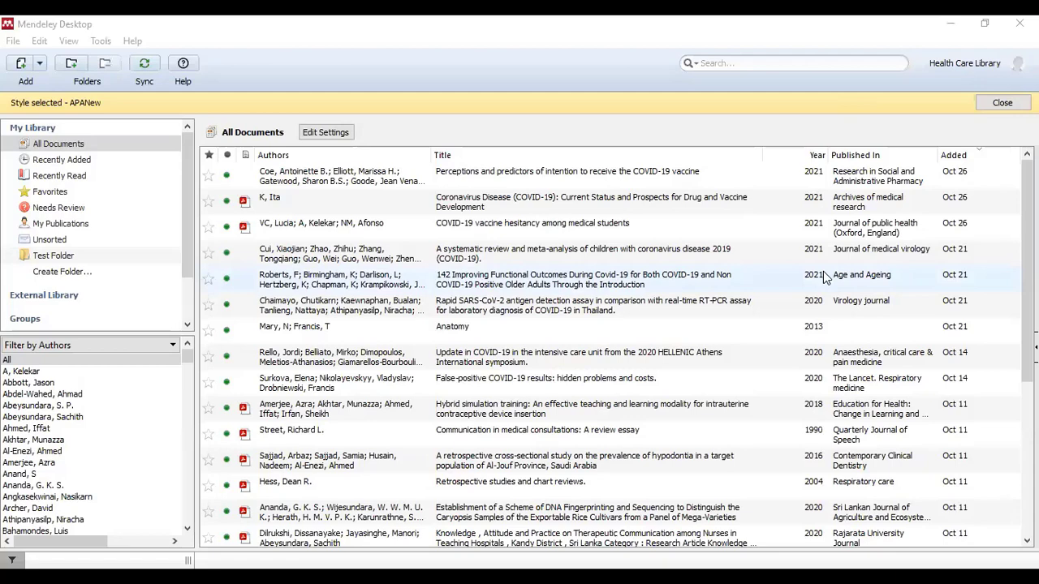
{"action": "left_click", "coordinate": [68, 42]}
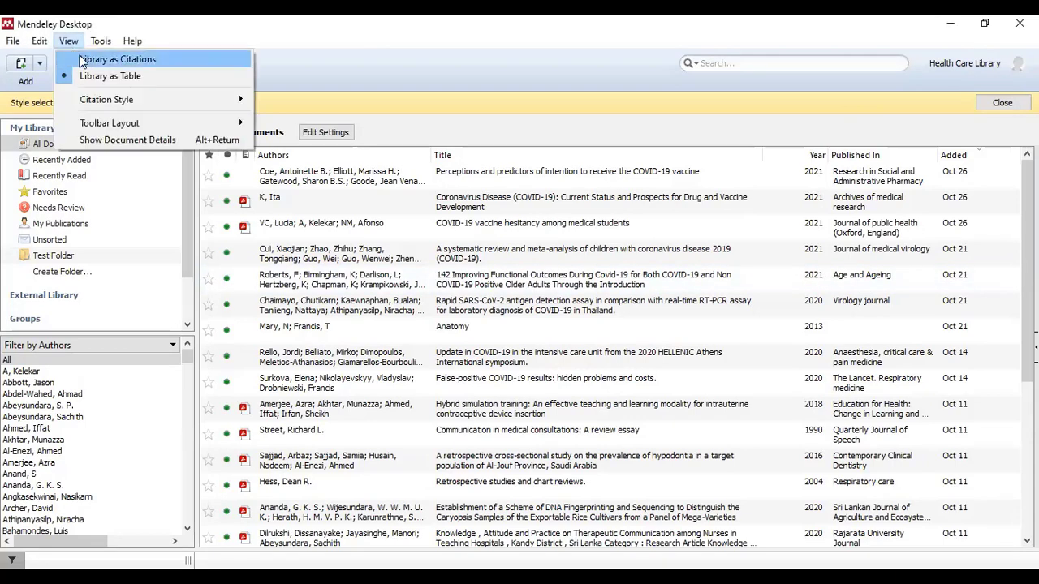
{"action": "left_click", "coordinate": [83, 60]}
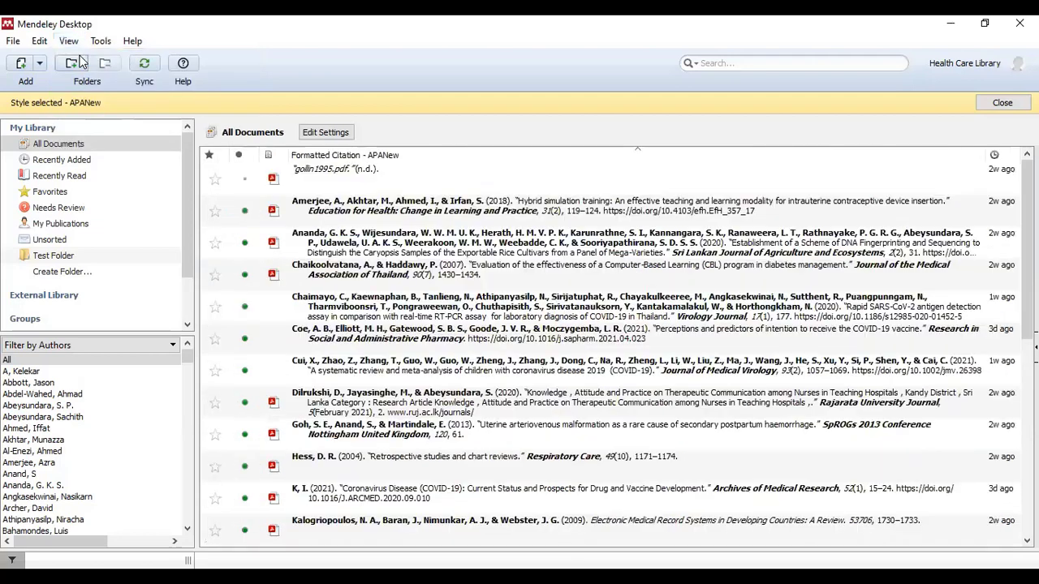